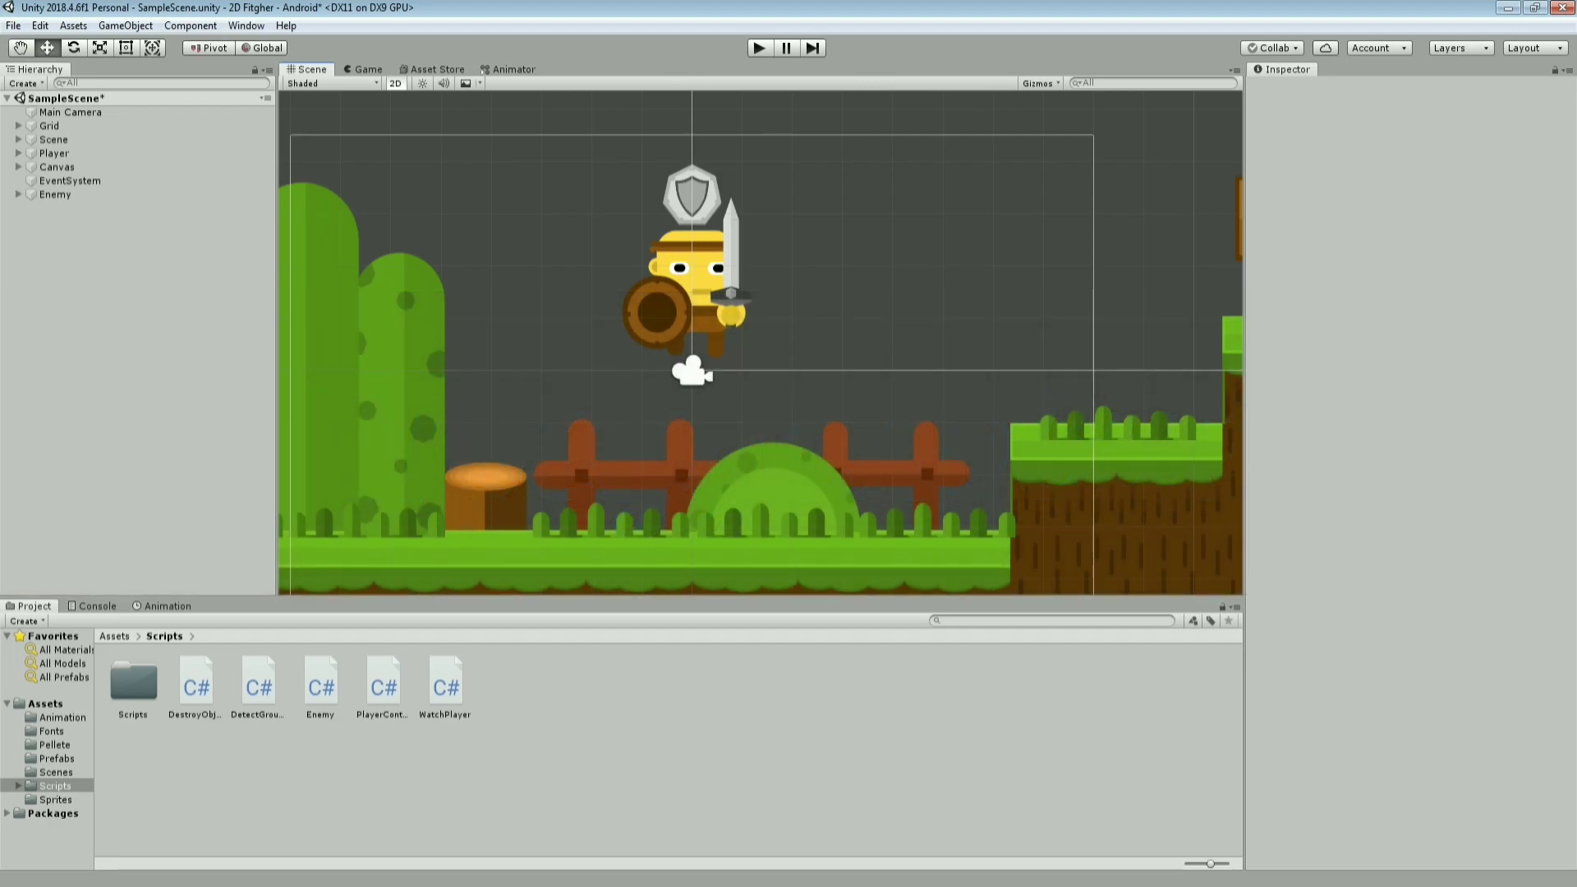
Put the helmeted atlas_10 sprite on the player's body, then select the Player object
{"action": "scroll", "coordinate": [702, 293], "scroll_direction": "up", "scroll_amount": 3}
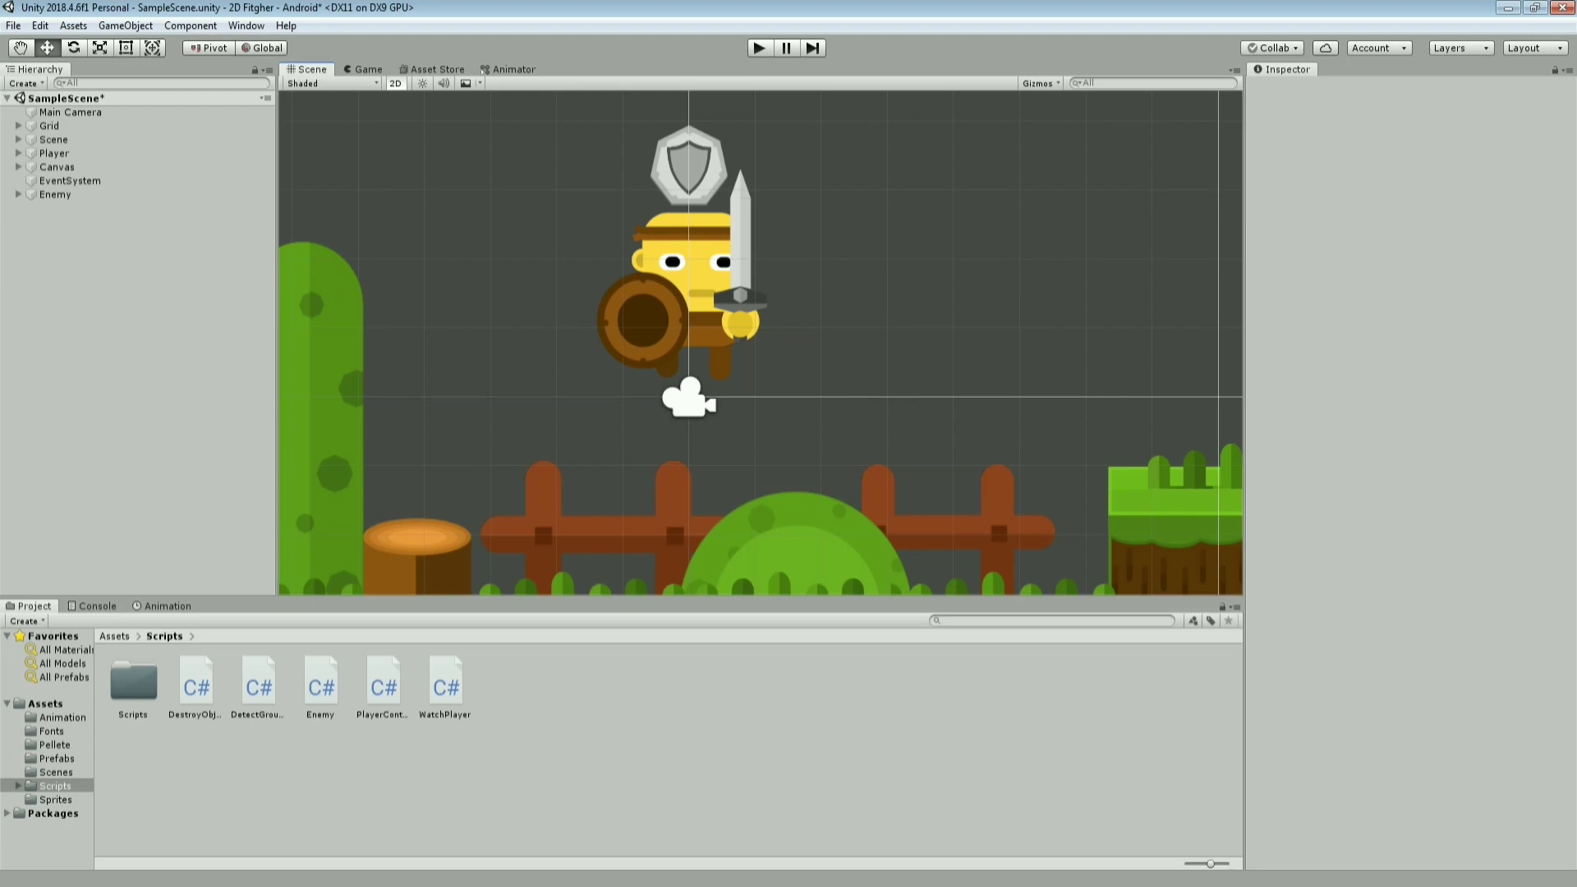
{"action": "scroll", "coordinate": [760, 344], "scroll_direction": "down", "scroll_amount": 2}
{"action": "middle_click_drag", "start_coordinate": [985, 345], "coordinate": [427, 345]}
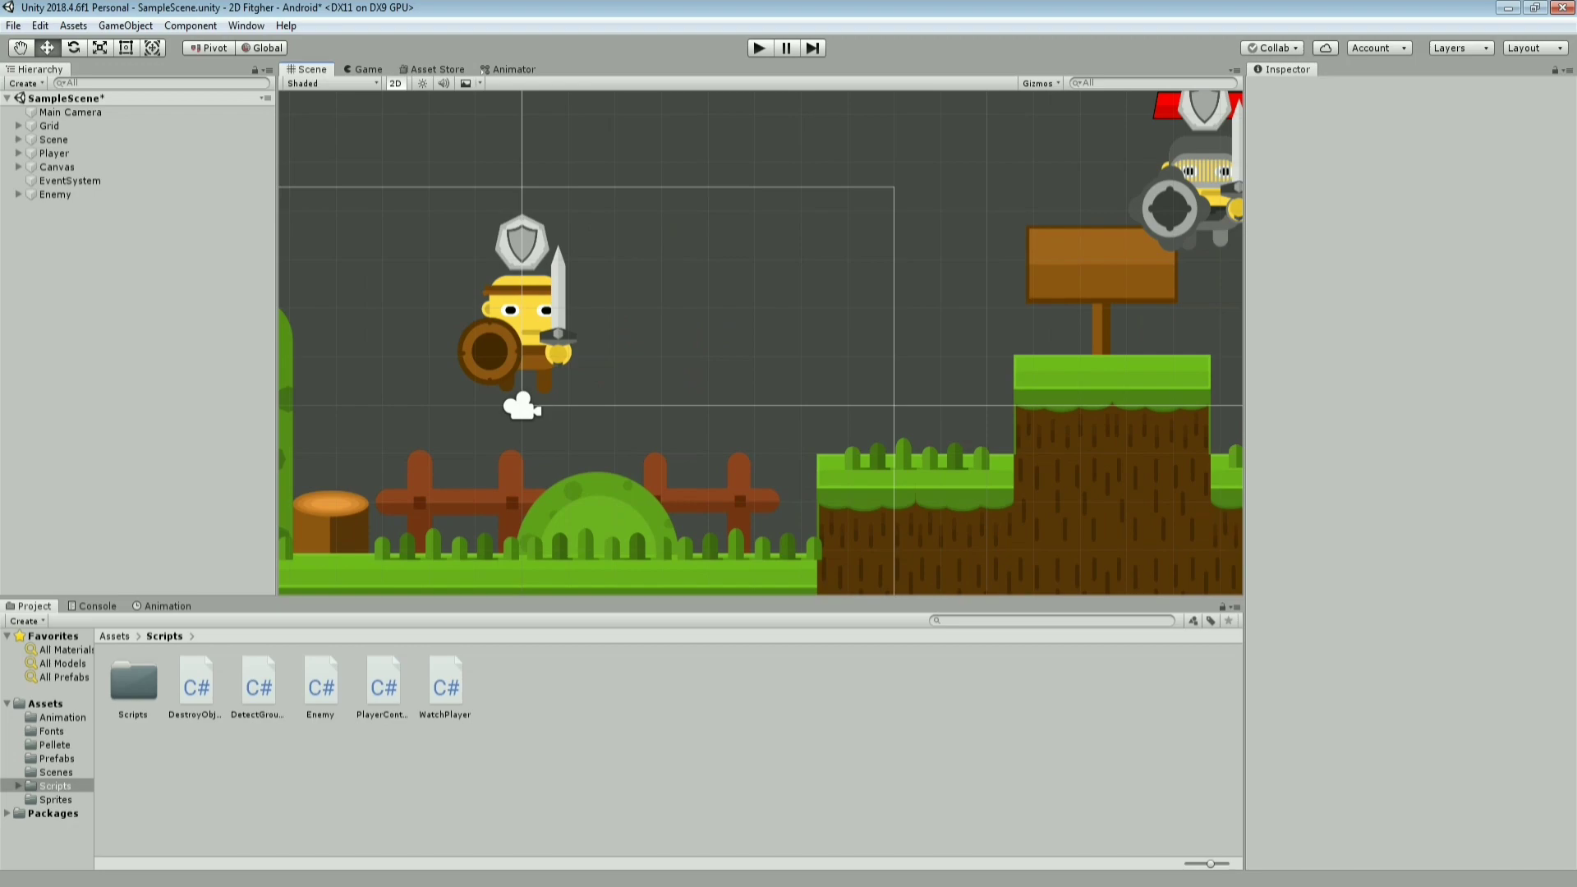
{"action": "mouse_move", "coordinate": [761, 344]}
{"action": "middle_mouse_down"}
{"action": "mouse_move", "coordinate": [637, 358]}
{"action": "mouse_move", "coordinate": [924, 183]}
{"action": "middle_mouse_up"}
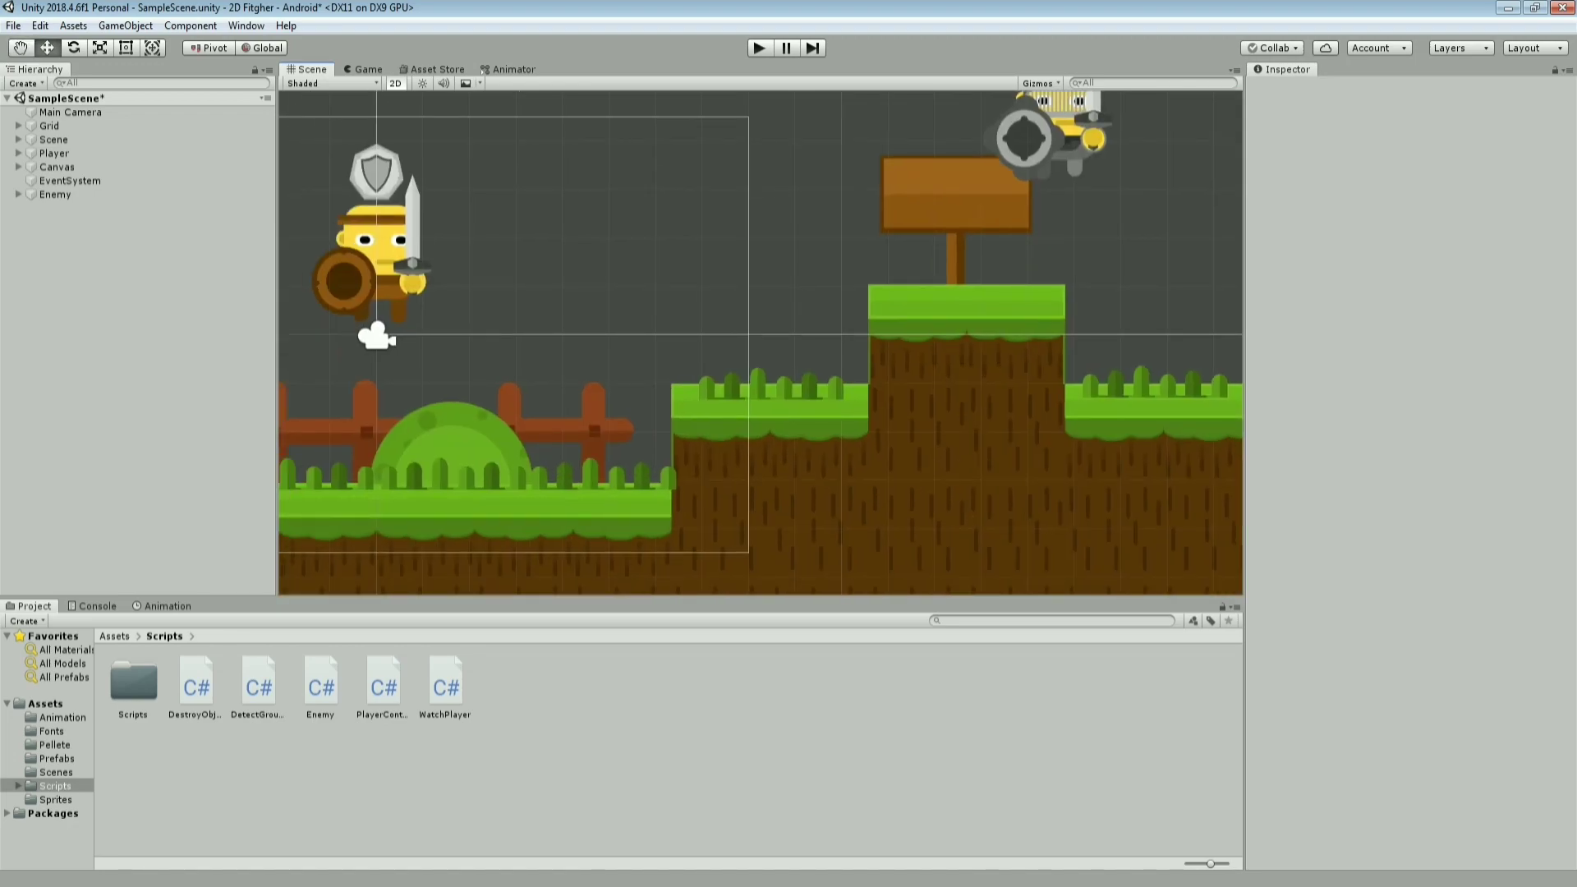
{"action": "scroll", "coordinate": [760, 344], "scroll_direction": "up", "scroll_amount": 1}
{"action": "middle_click_drag", "start_coordinate": [760, 343], "coordinate": [1007, 338]}
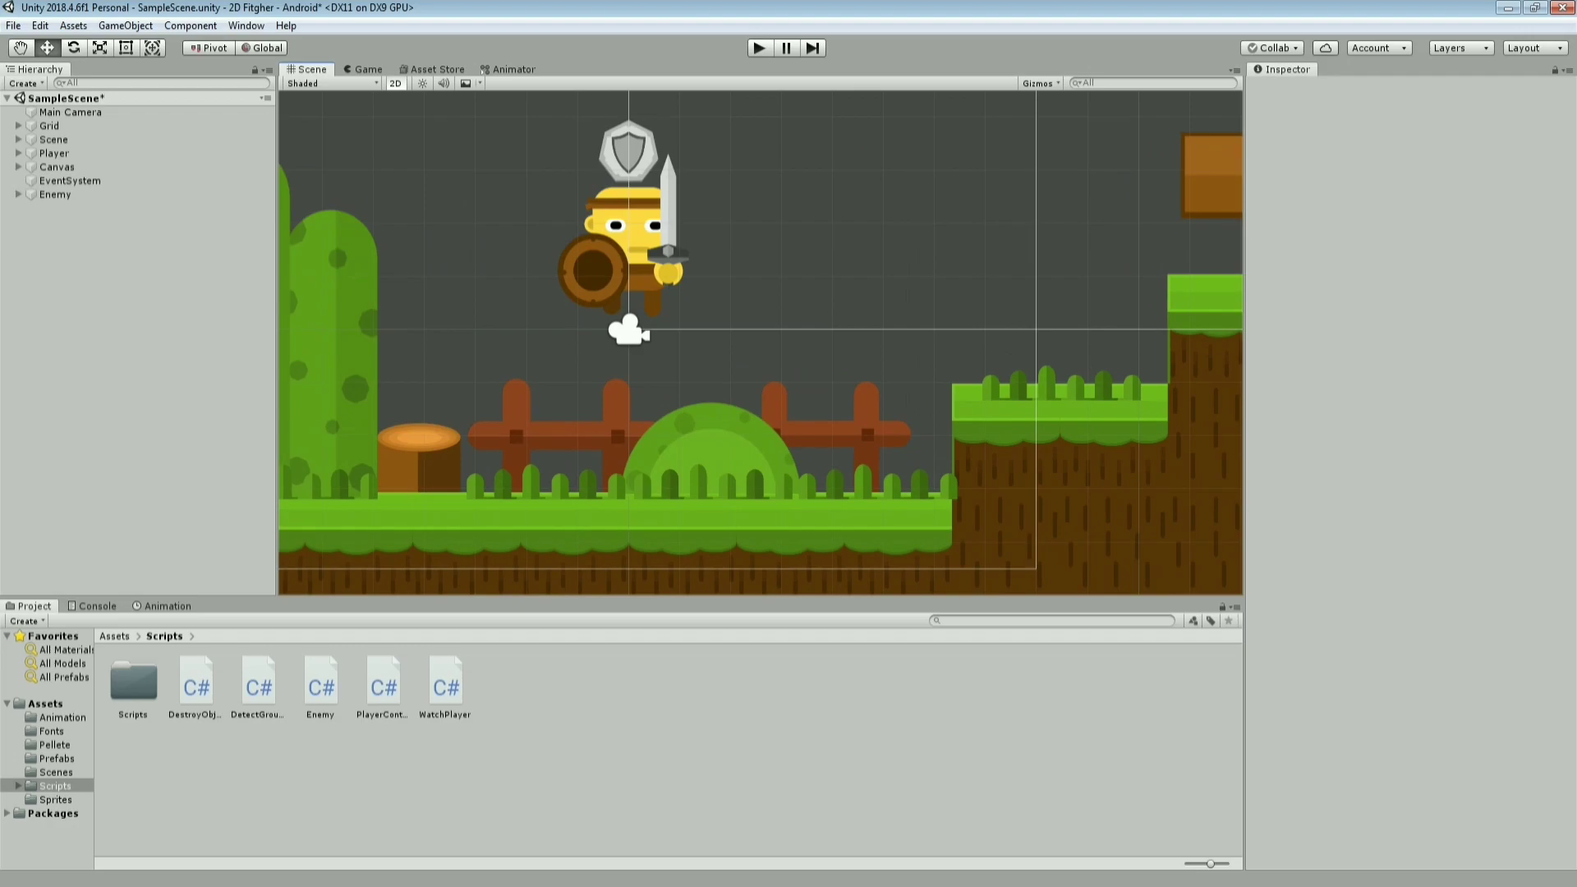
{"action": "left_click", "coordinate": [628, 247]}
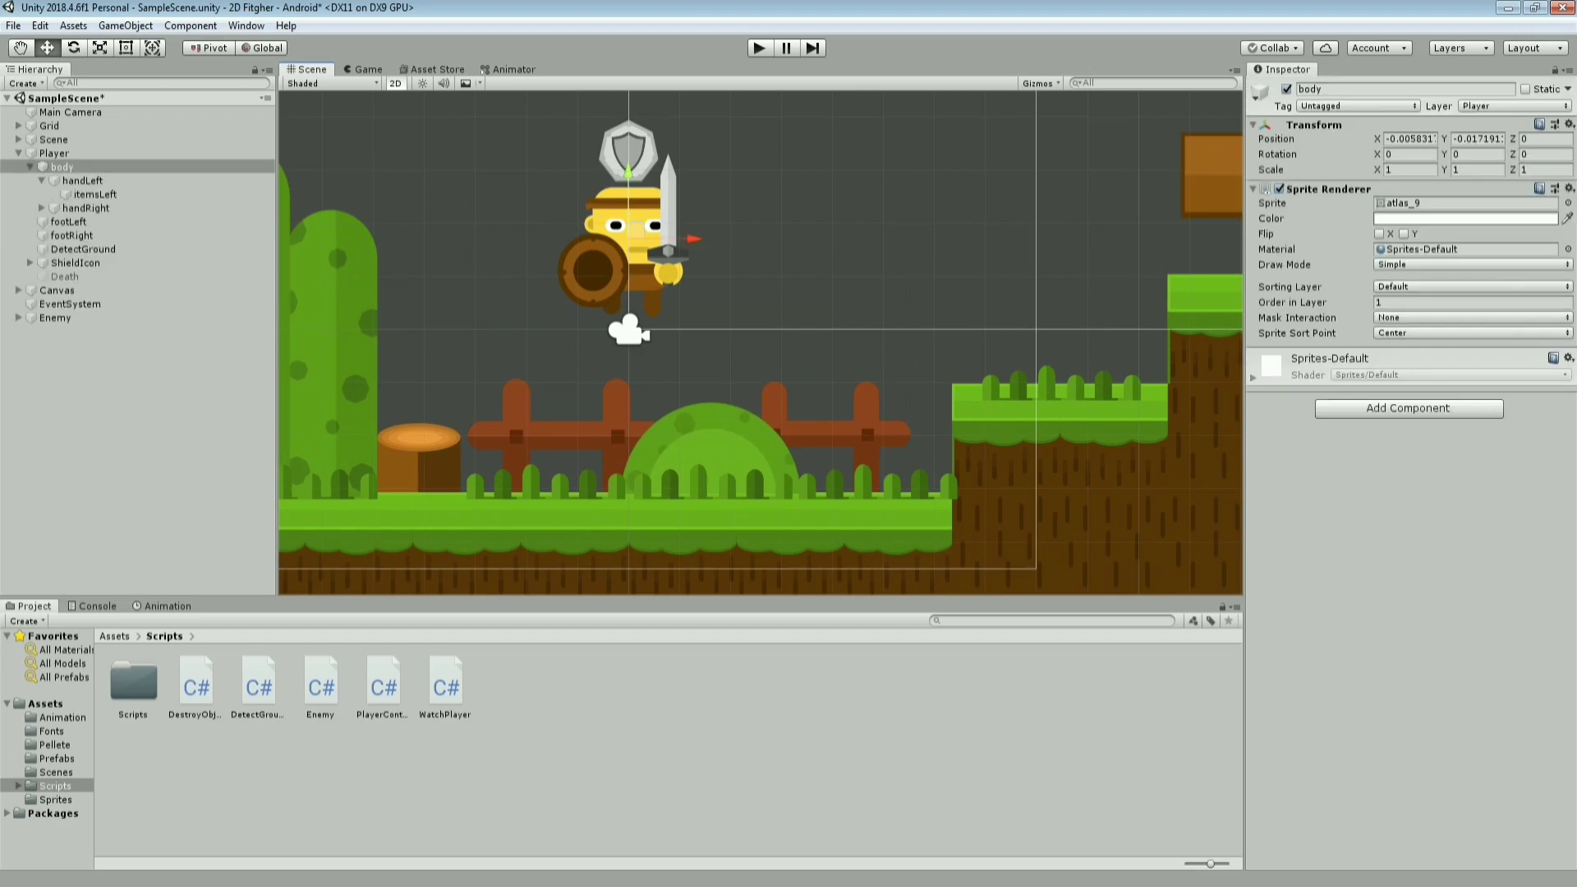
{"action": "left_click", "coordinate": [1568, 203]}
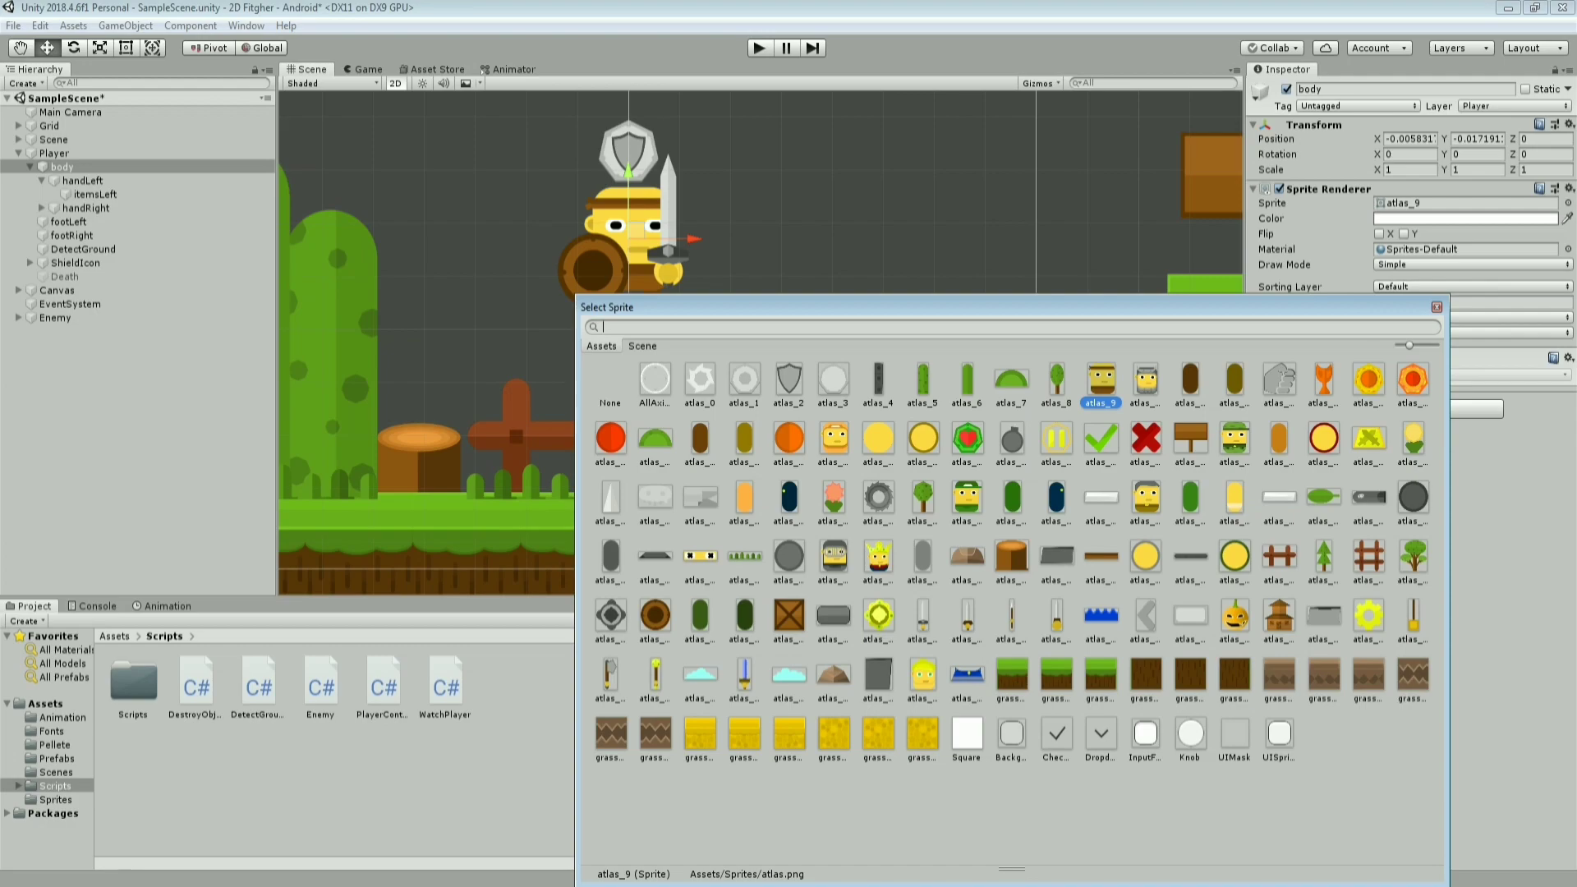
{"action": "double_click", "coordinate": [1146, 380]}
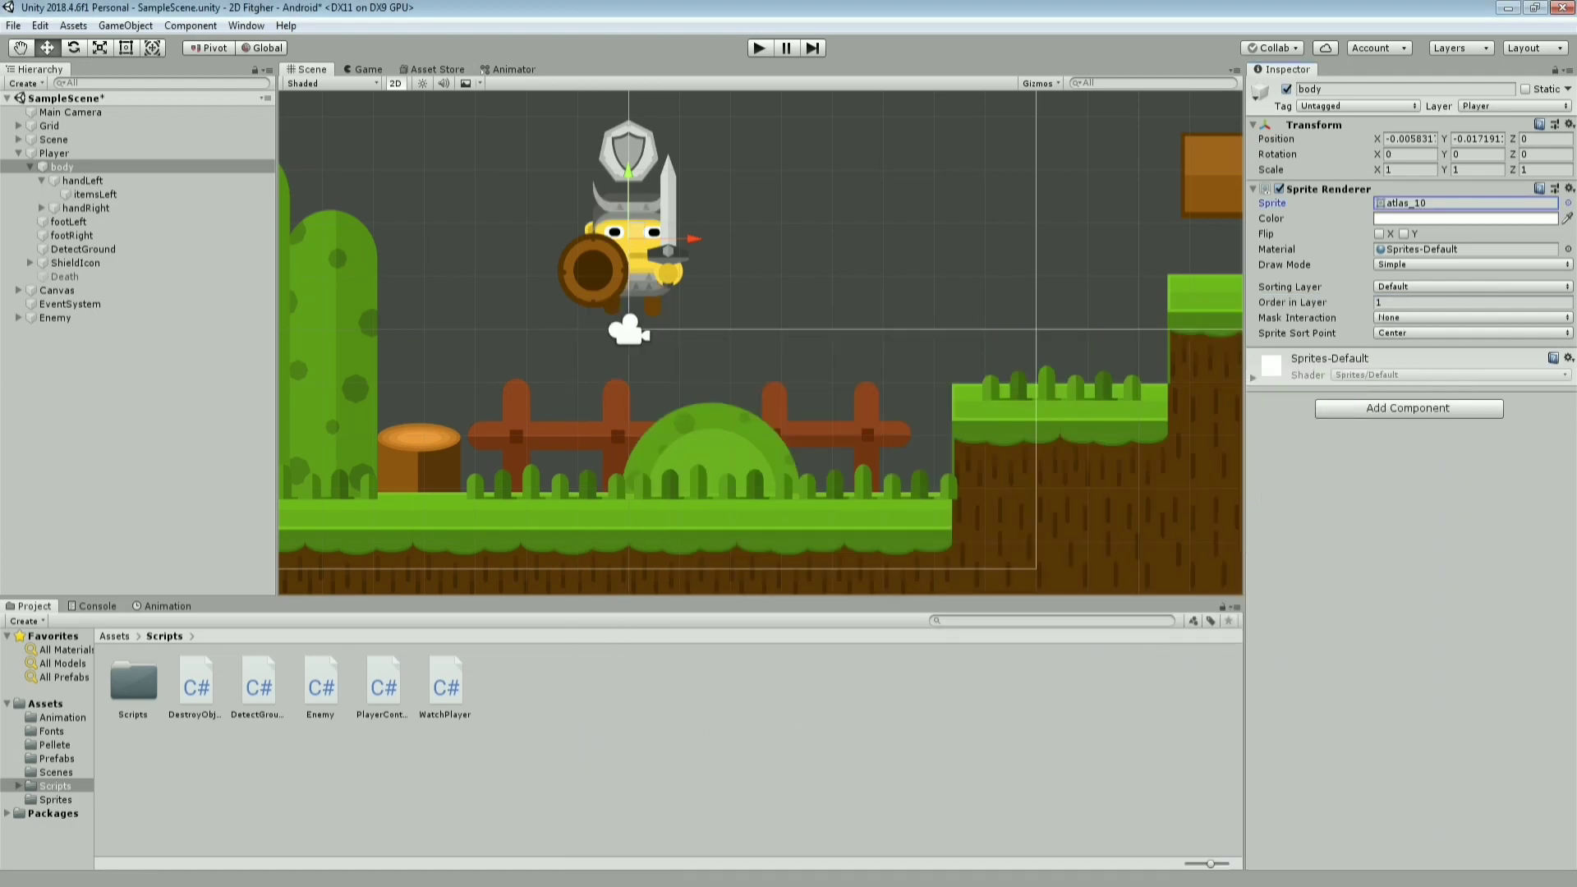
{"action": "left_click", "coordinate": [54, 153]}
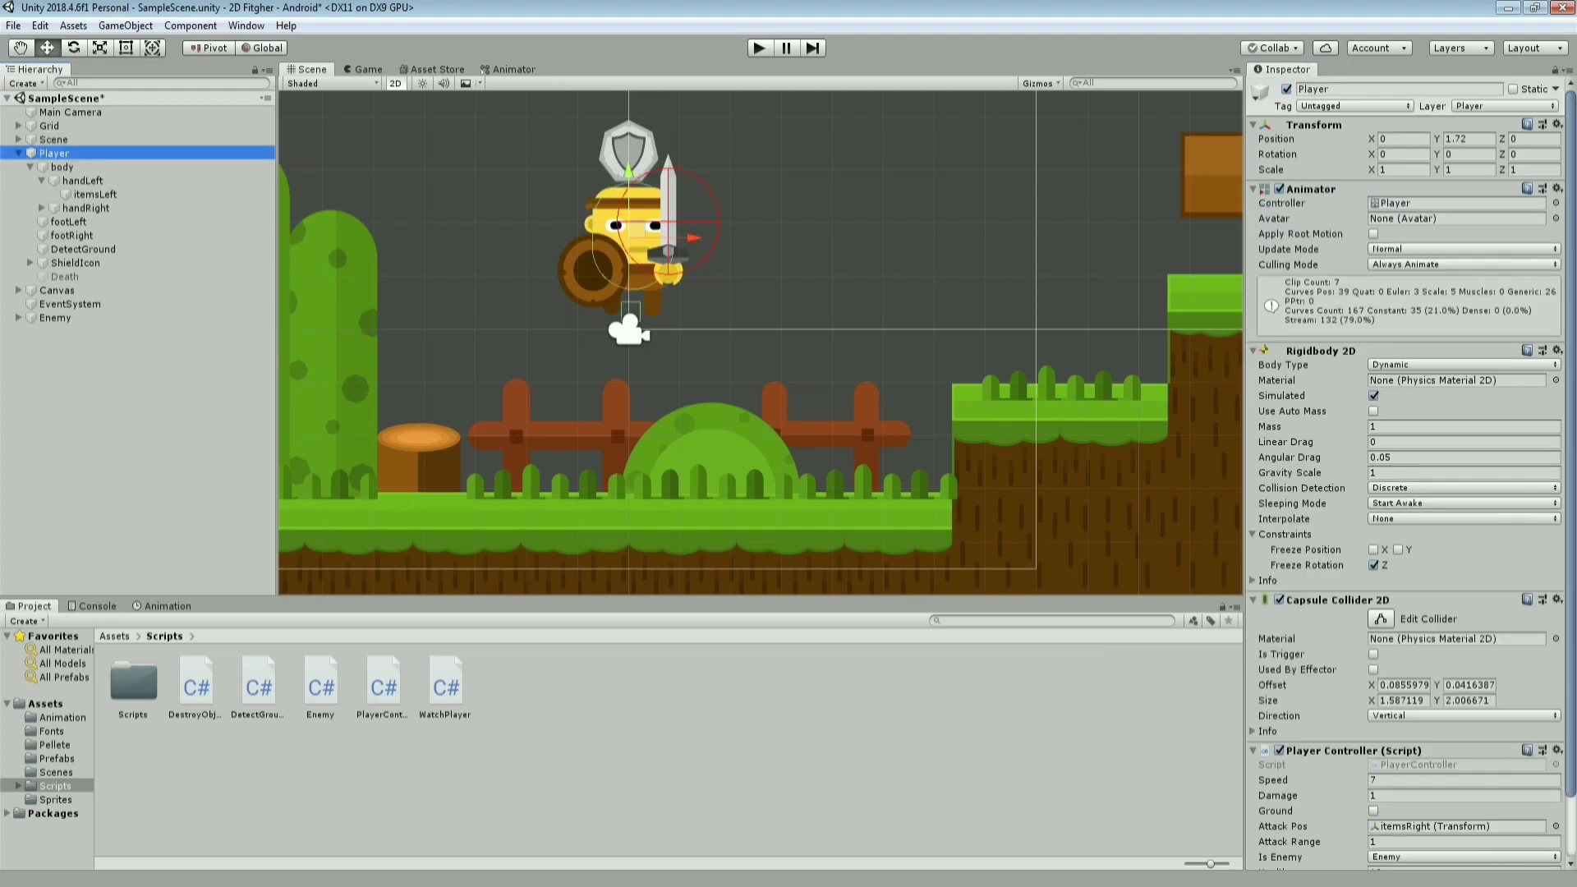
{"action": "scroll", "coordinate": [1405, 472], "scroll_direction": "down", "scroll_amount": 3}
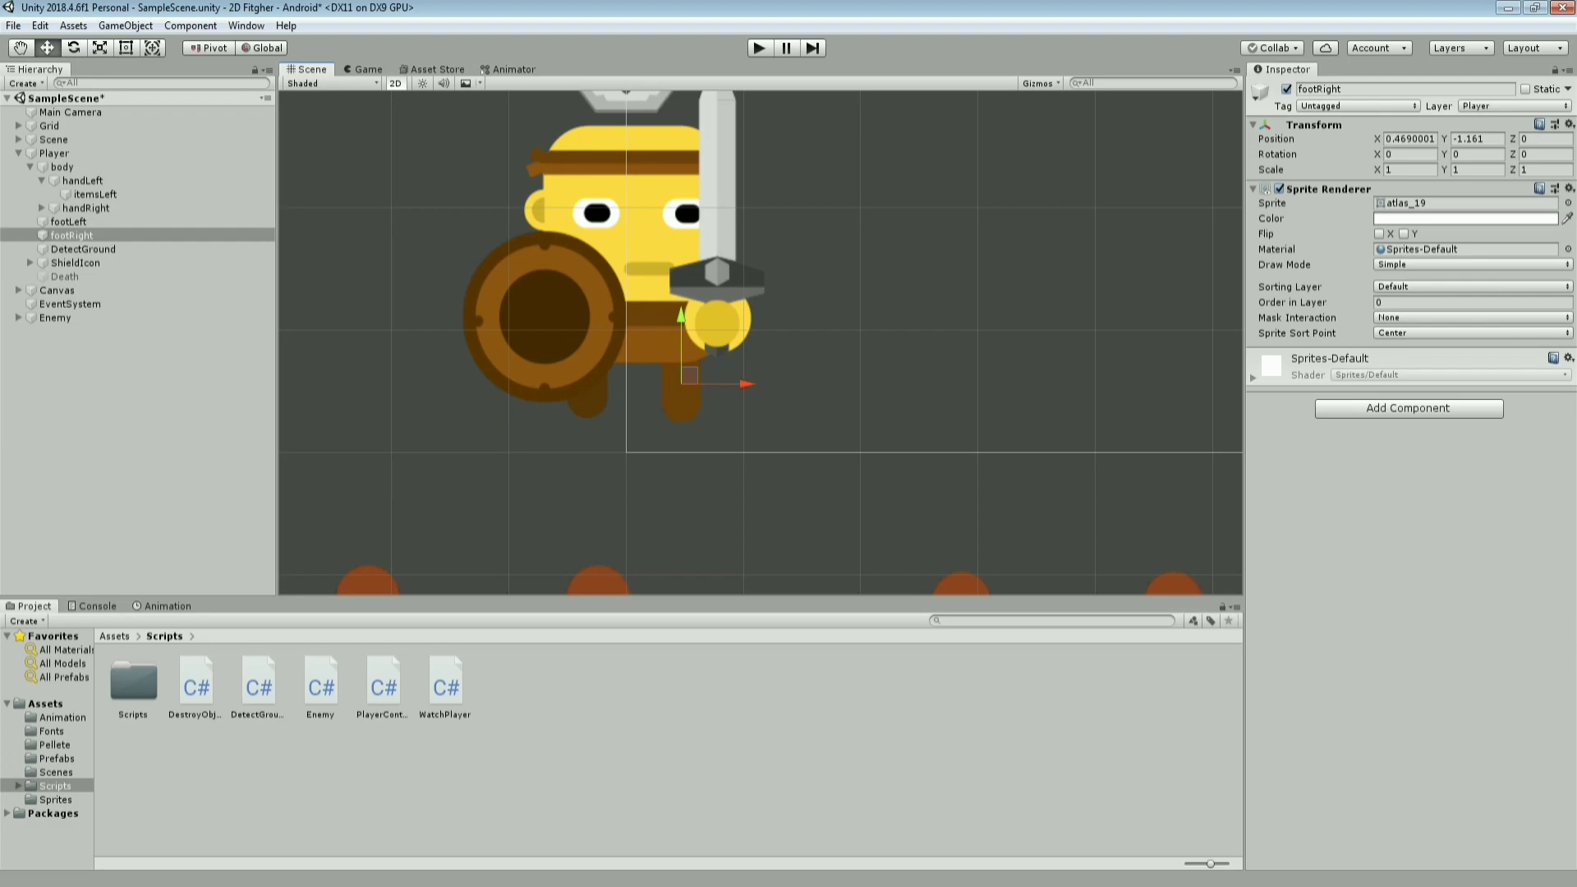
{"action": "left_click", "coordinate": [57, 290]}
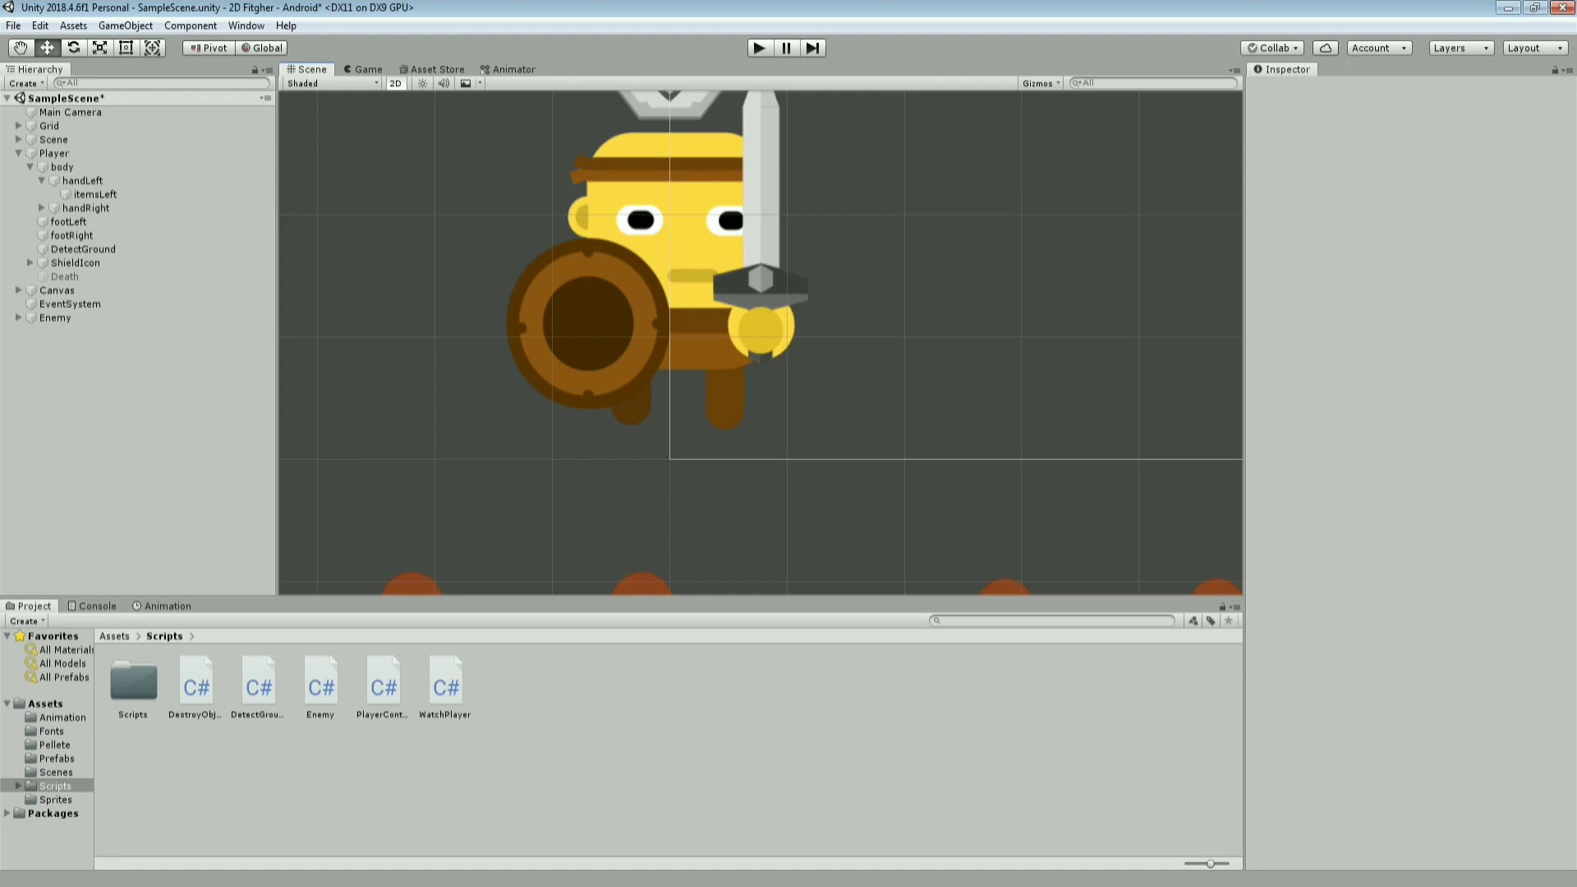
{"action": "left_click", "coordinate": [56, 290]}
{"action": "left_click", "coordinate": [72, 235]}
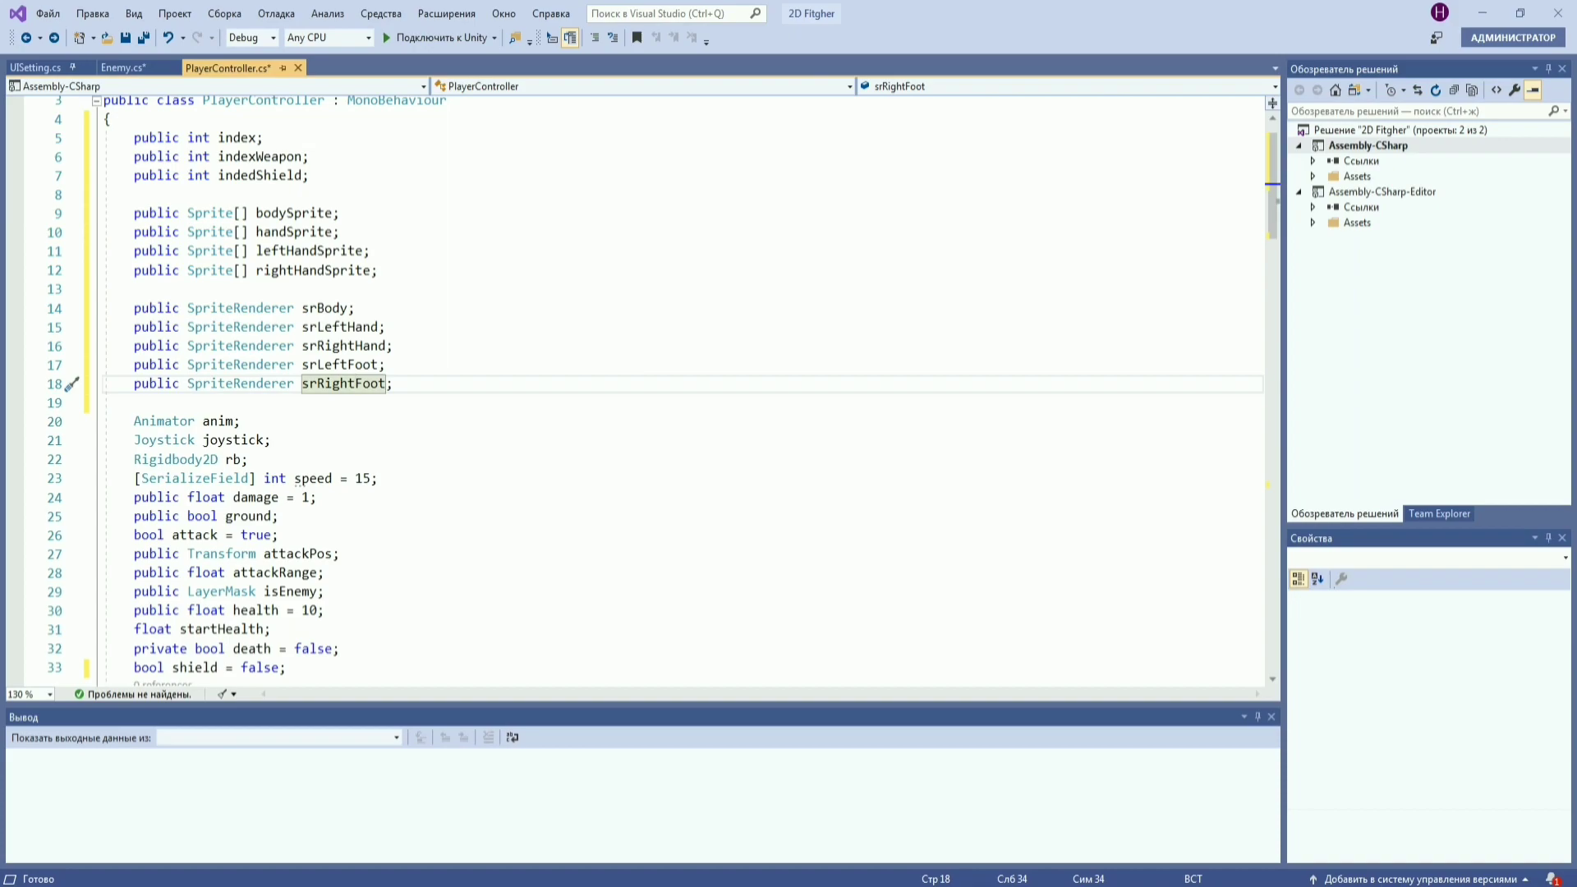
Add a new blank line at the top of Start() in PlayerController.cs
{"action": "scroll", "coordinate": [641, 386], "scroll_direction": "down", "scroll_amount": 2}
{"action": "scroll", "coordinate": [641, 386], "scroll_direction": "down", "scroll_amount": 3}
{"action": "left_click", "coordinate": [164, 436]}
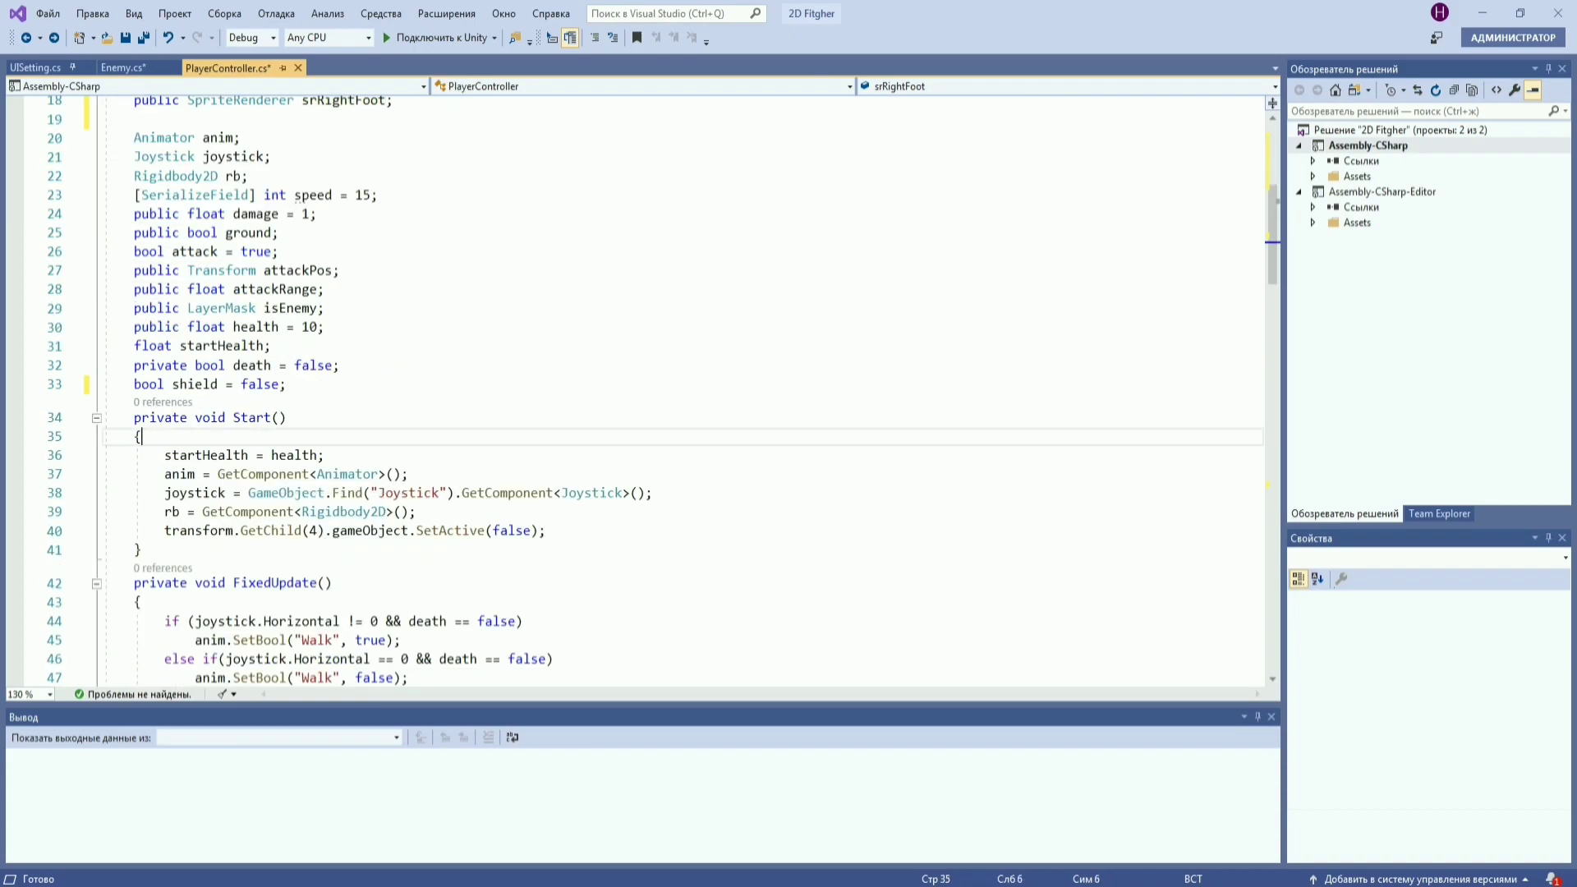
{"action": "key", "text": "Return"}
{"action": "scroll", "coordinate": [641, 386], "scroll_direction": "up", "scroll_amount": 3}
{"action": "scroll", "coordinate": [641, 386], "scroll_direction": "up", "scroll_amount": 2}
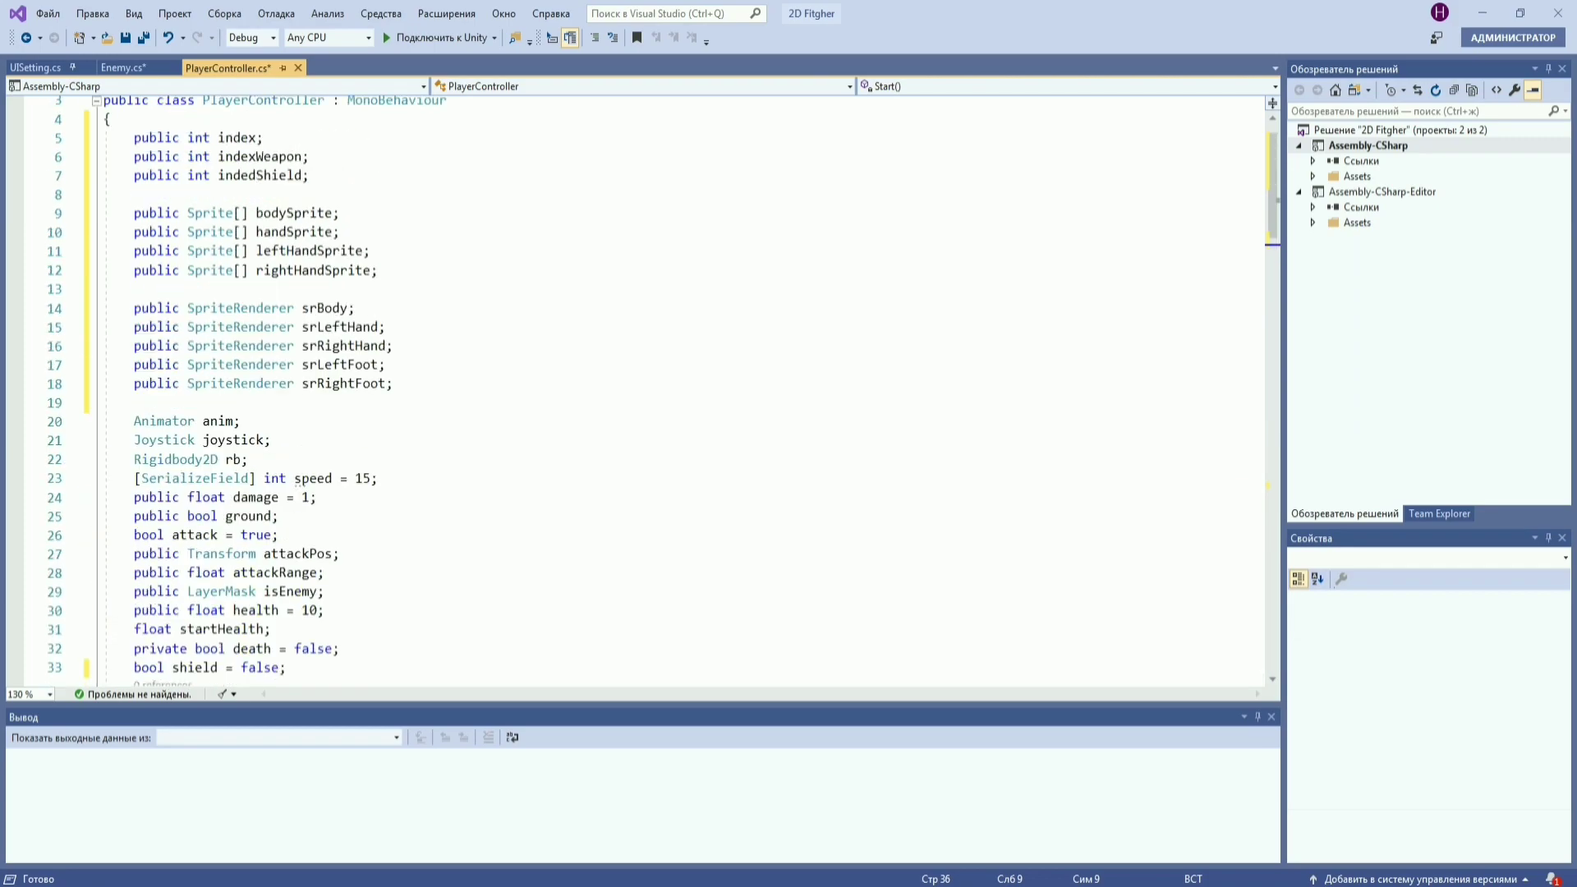
{"action": "scroll", "coordinate": [345, 328], "scroll_direction": "down", "scroll_amount": 2}
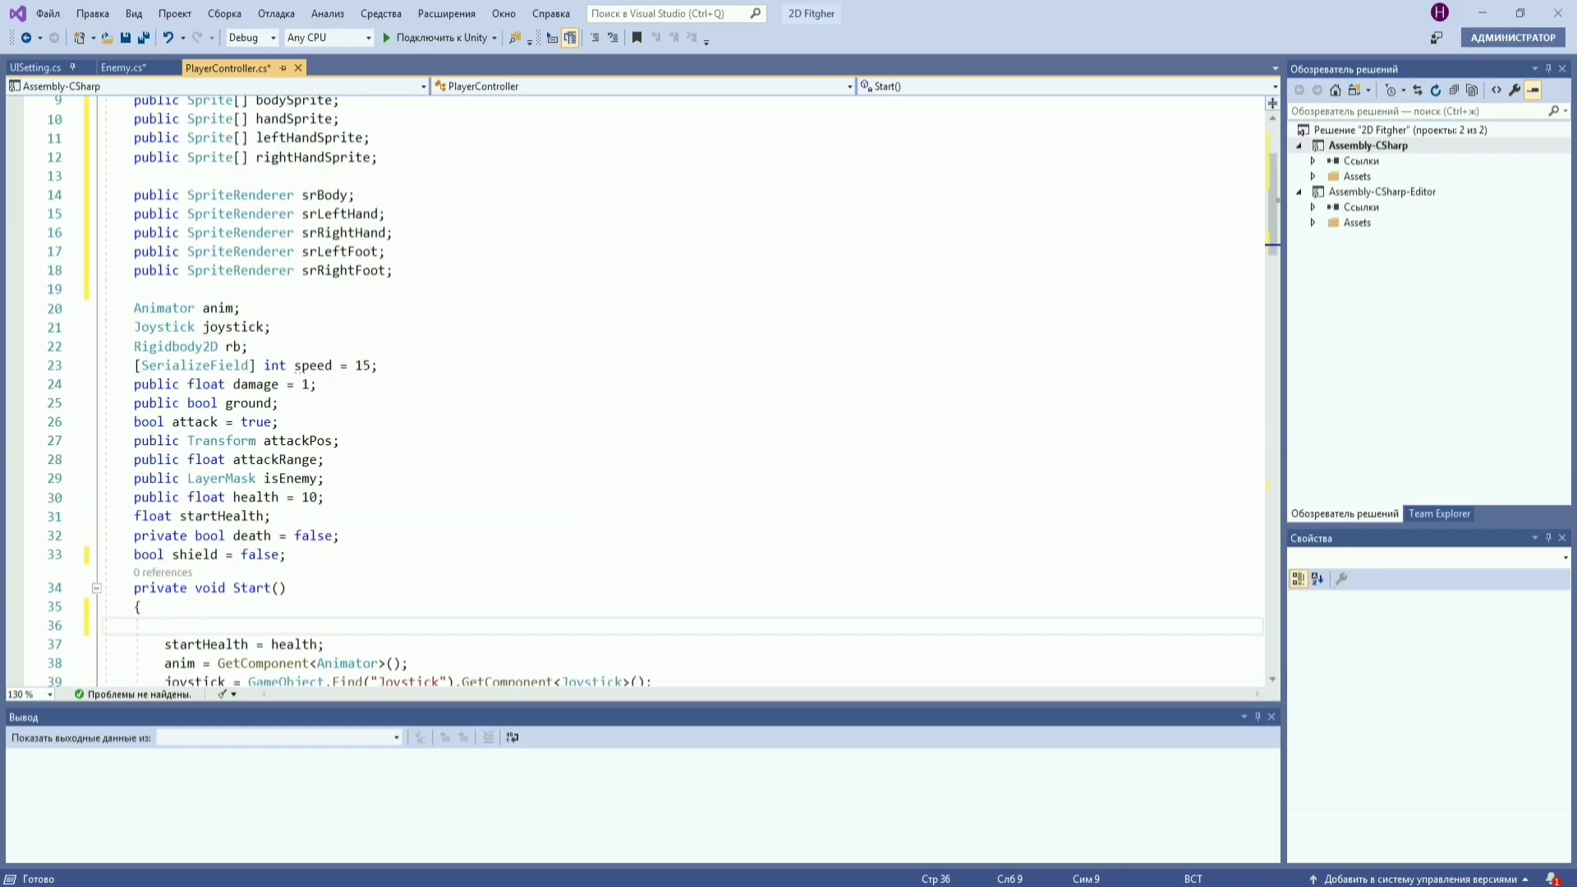
Write srBody.sprite = bodySprite[index]; with the help of IntelliSense completions
{"action": "type", "text": "st"}
{"action": "key", "text": "BackSpace"}
{"action": "type", "text": "r"}
{"action": "key", "text": "Tab"}
{"action": "type", "text": "."}
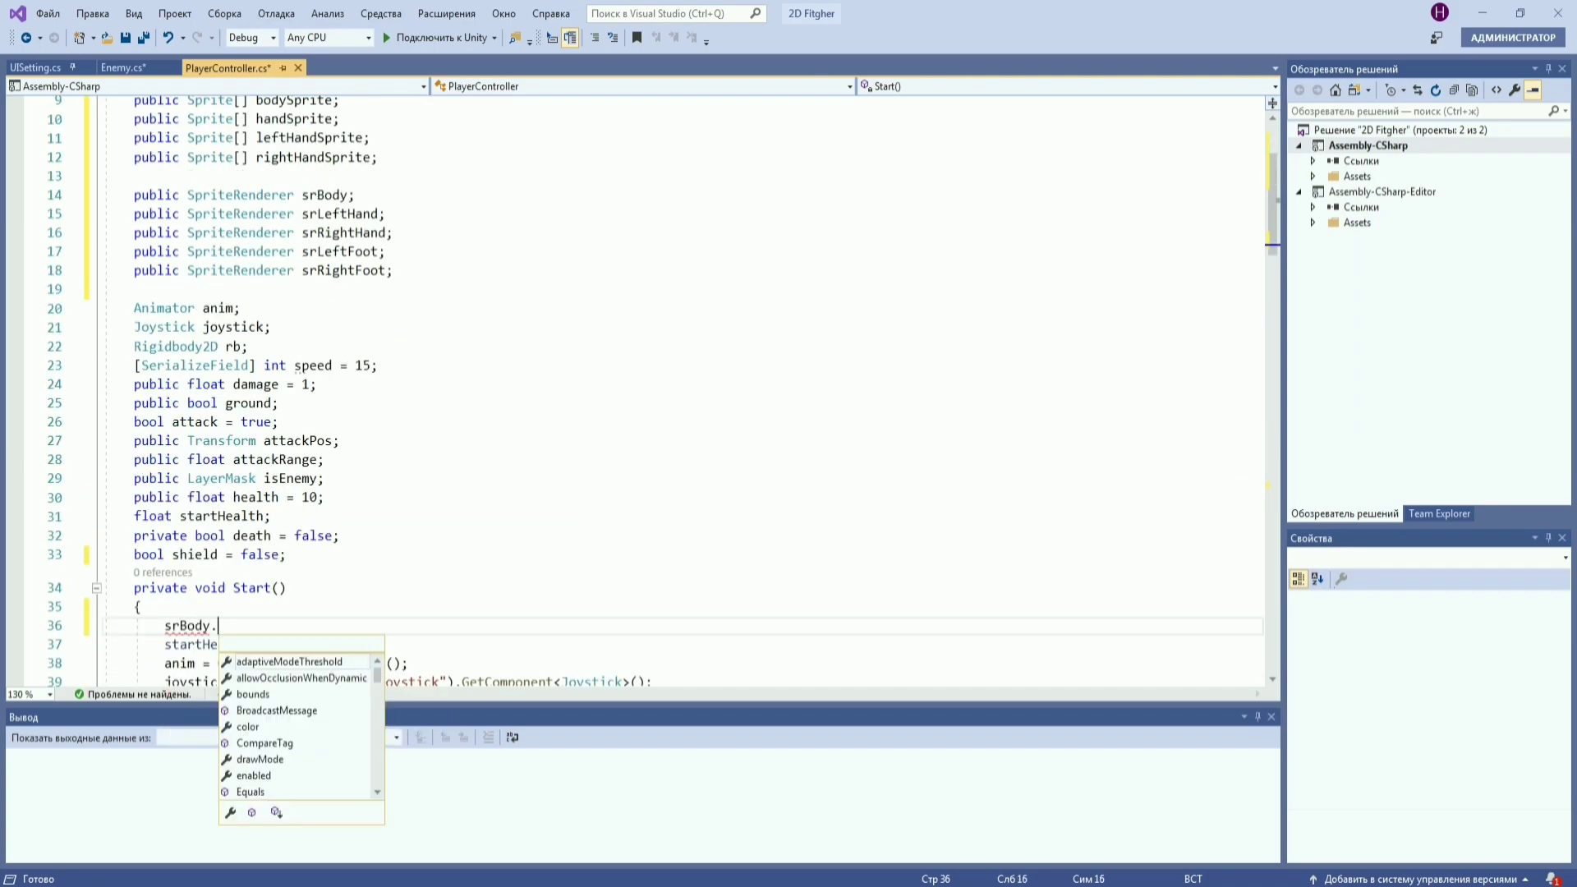
{"action": "type", "text": "spr"}
{"action": "key", "text": "Tab"}
{"action": "type", "text": "= "}
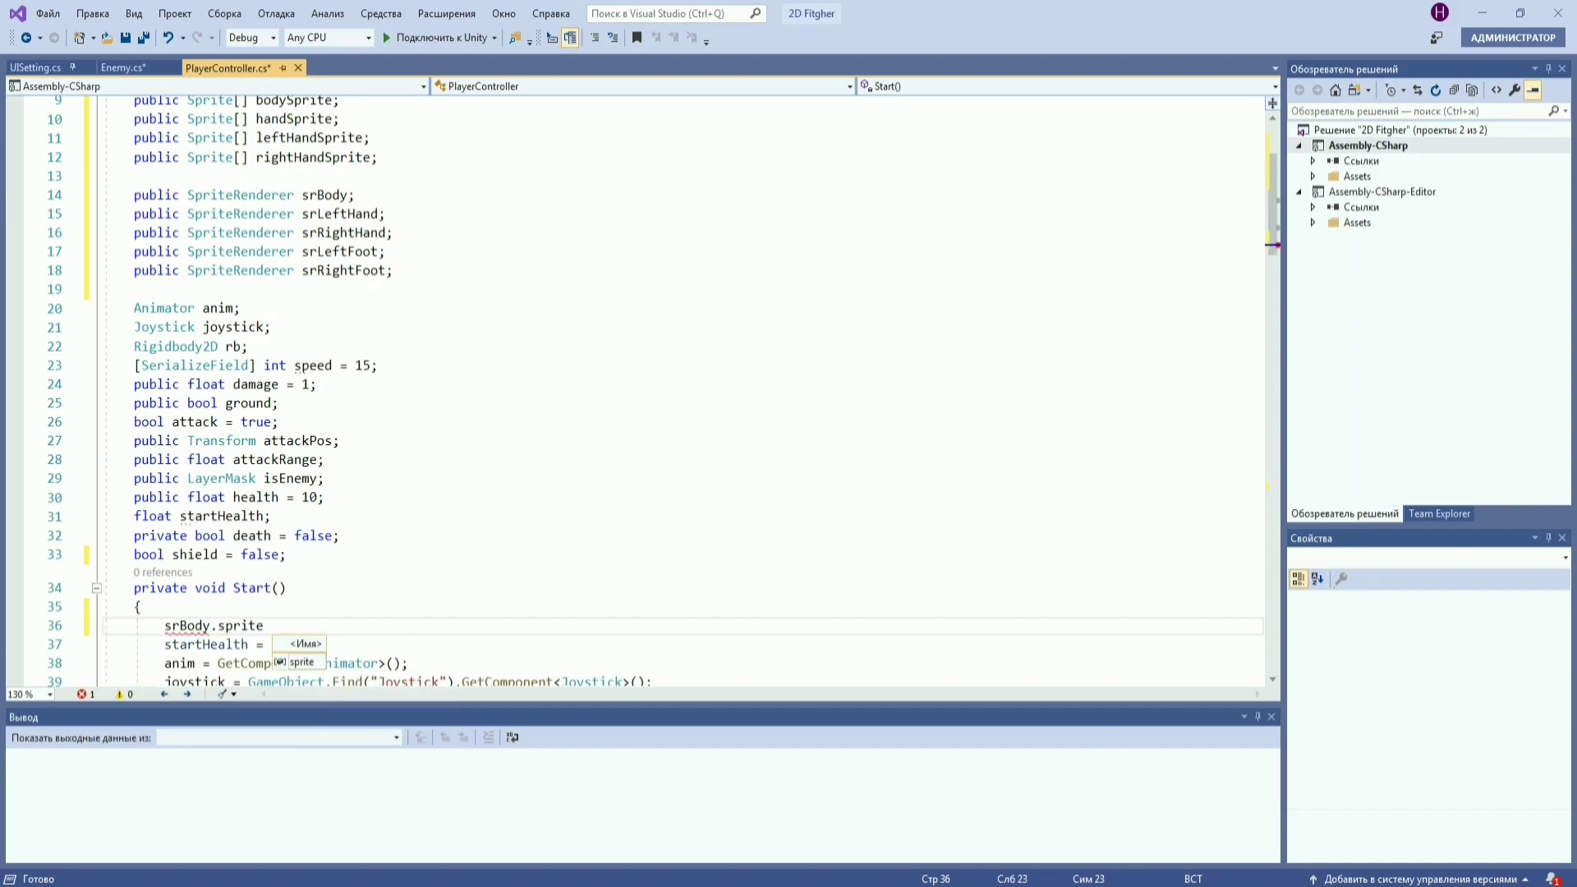
{"action": "type", "text": "b"}
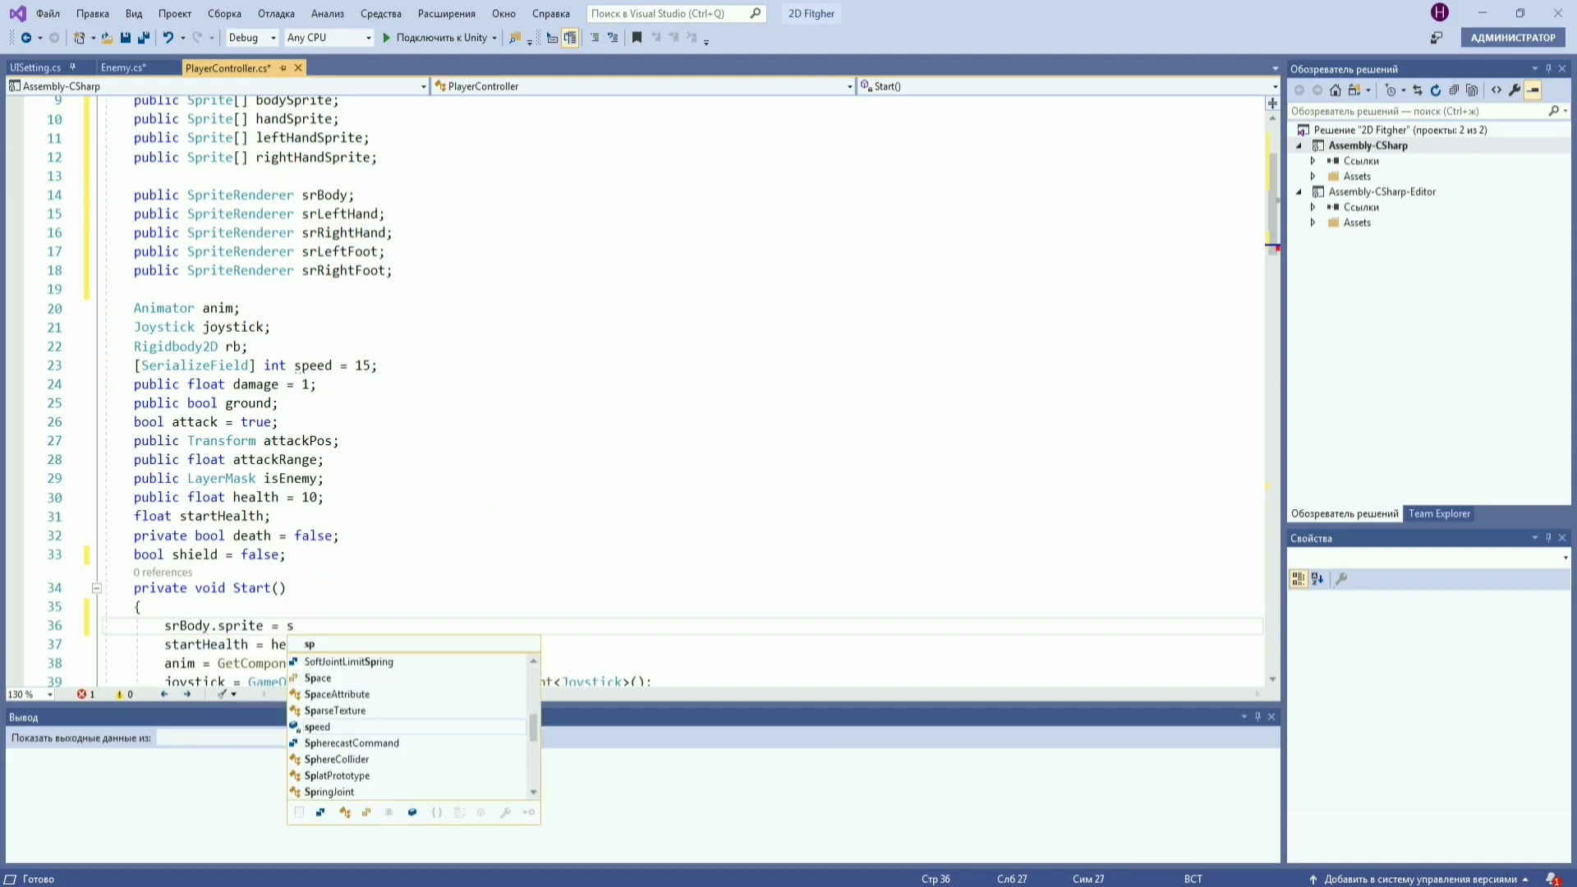
{"action": "type", "text": "od"}
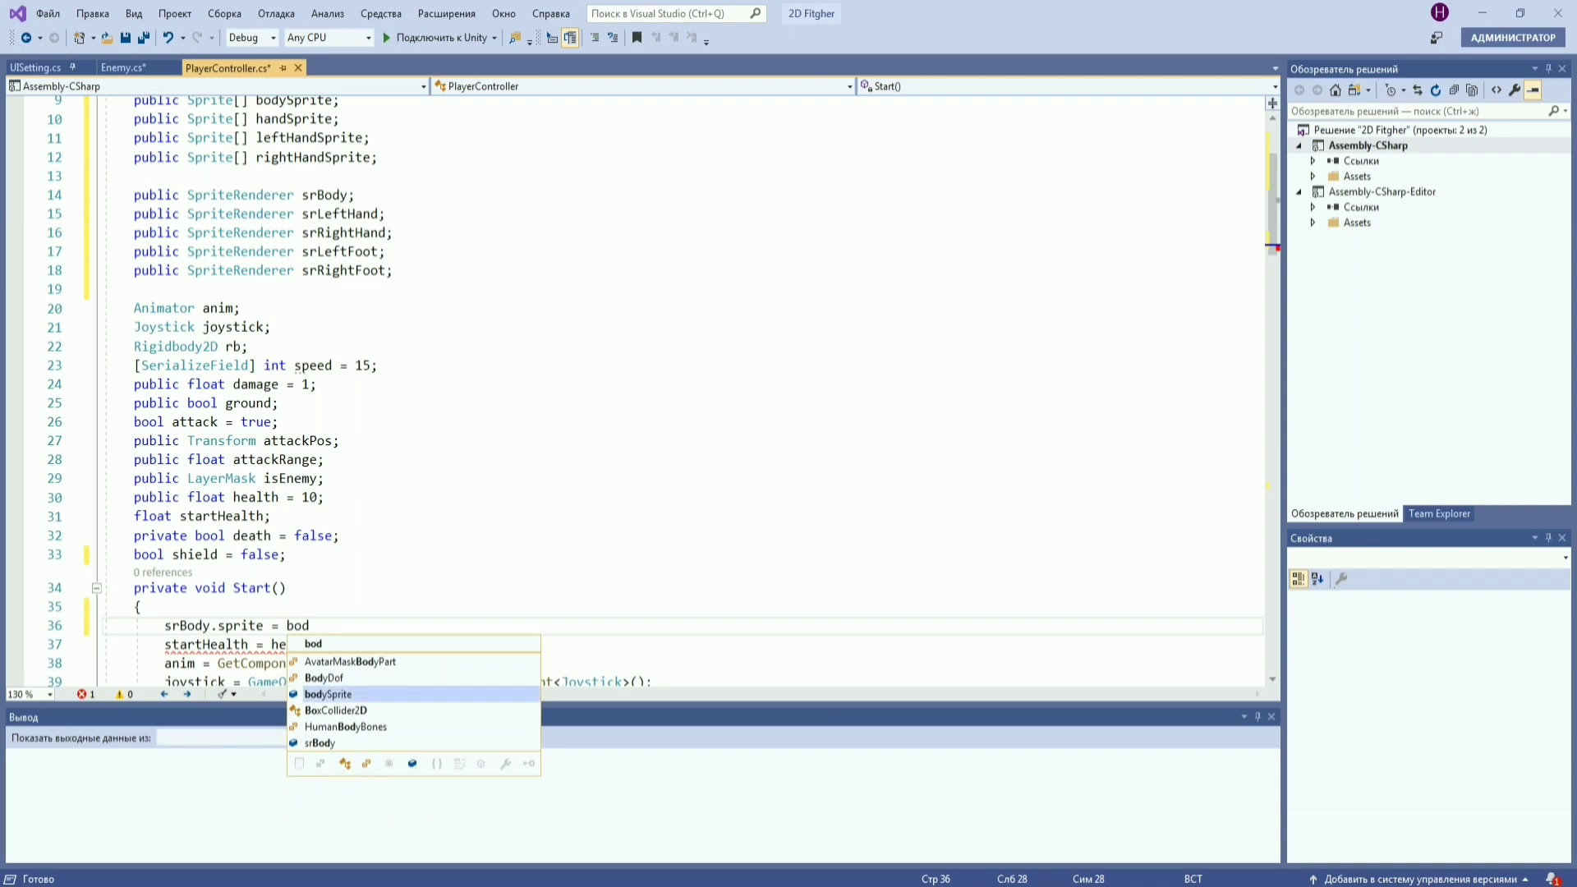
{"action": "key", "text": "Down"}
{"action": "key", "text": "Down"}
{"action": "key", "text": "Up"}
{"action": "key", "text": "Up"}
{"action": "type", "text": "["}
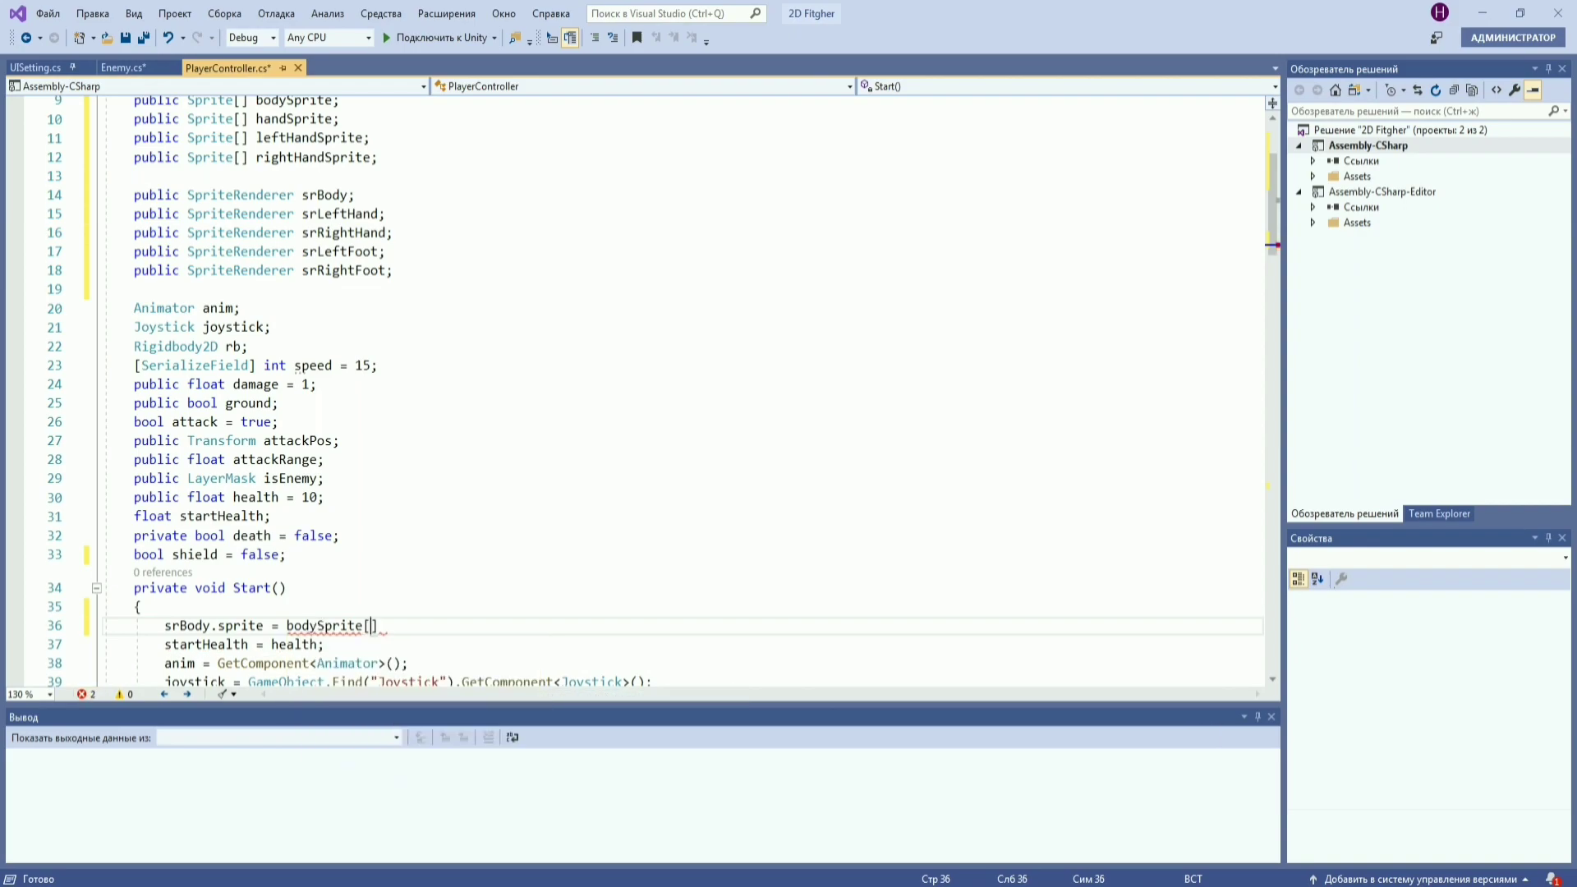
{"action": "type", "text": "index"}
{"action": "type", "text": "];"}
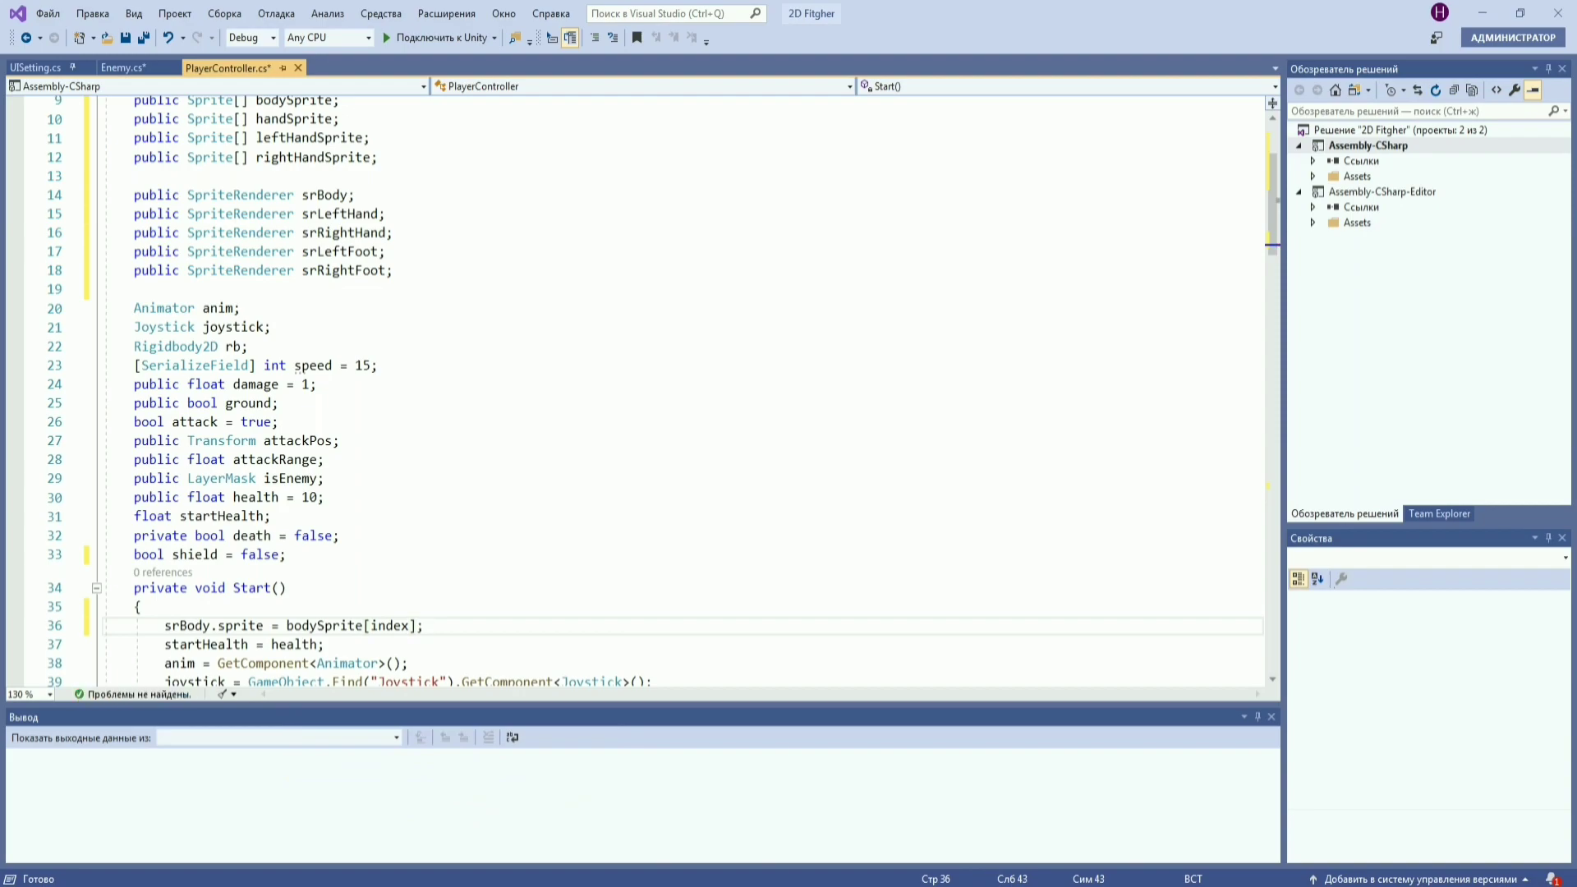
{"action": "scroll", "coordinate": [395, 629], "scroll_direction": "down", "scroll_amount": 2}
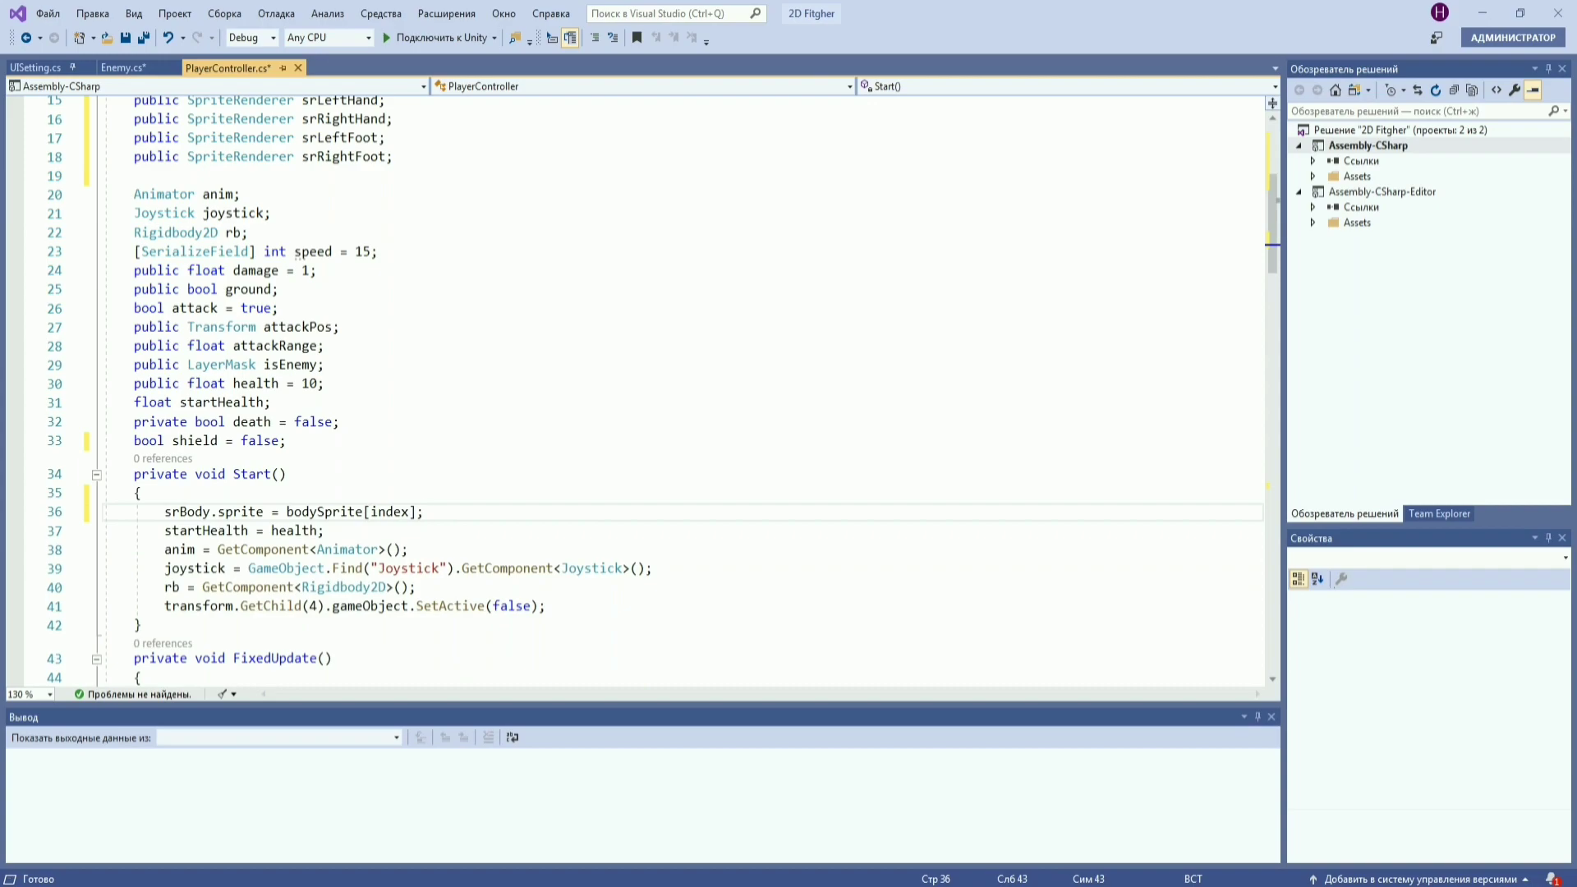
Paste the remaining hand and foot sprite assignment lines, save the scripts, and return to Unity
{"action": "key", "text": "ctrl+v"}
{"action": "scroll", "coordinate": [641, 390], "scroll_direction": "down", "scroll_amount": 2}
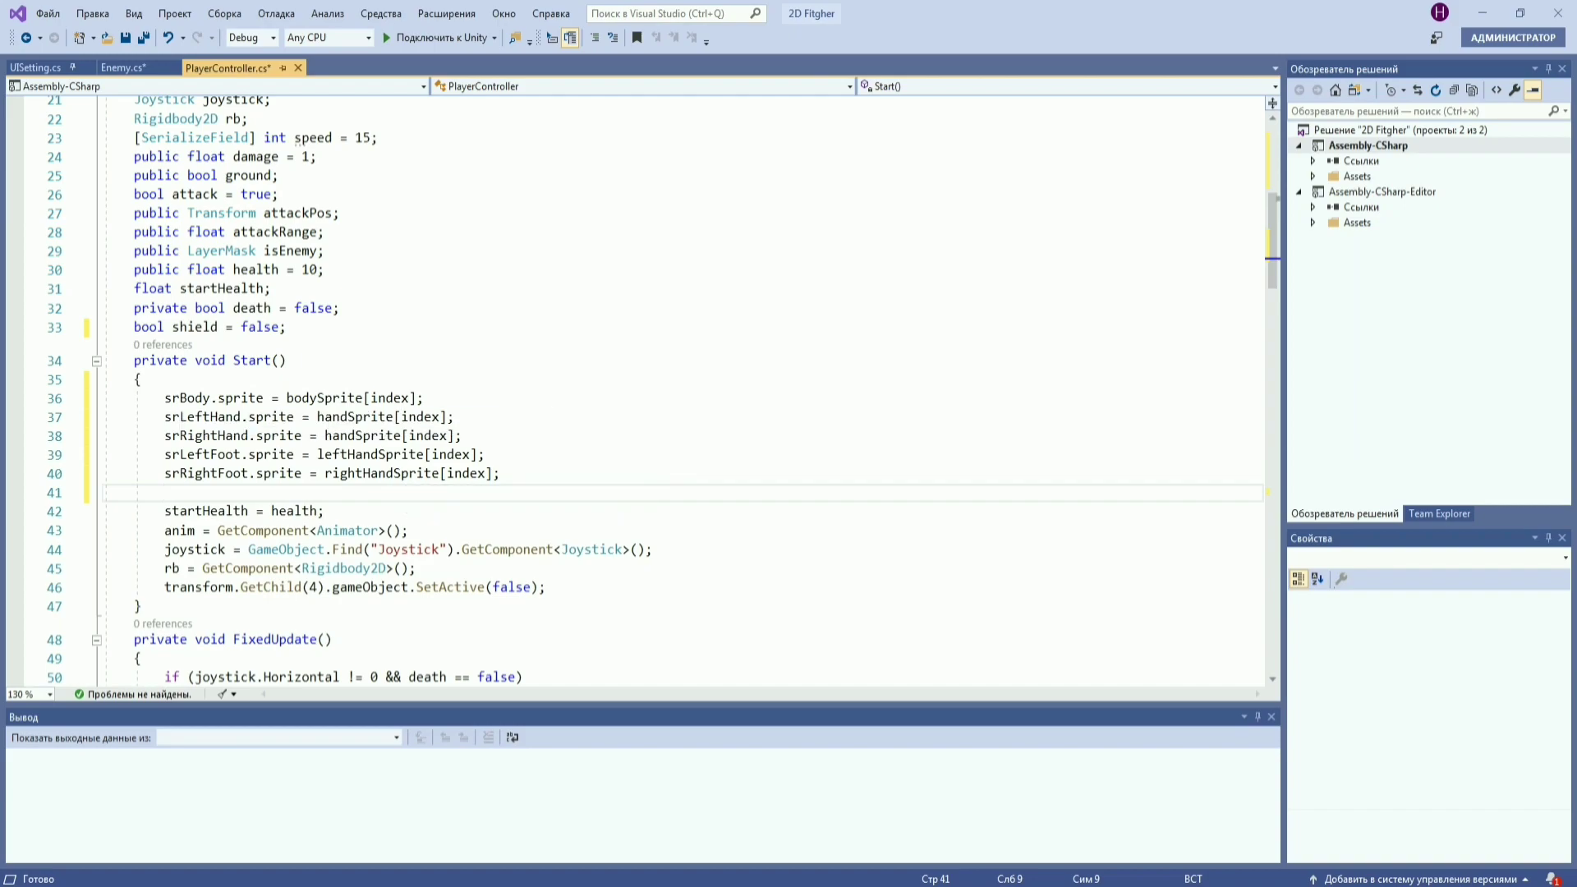
{"action": "key", "text": "ctrl+shift+s"}
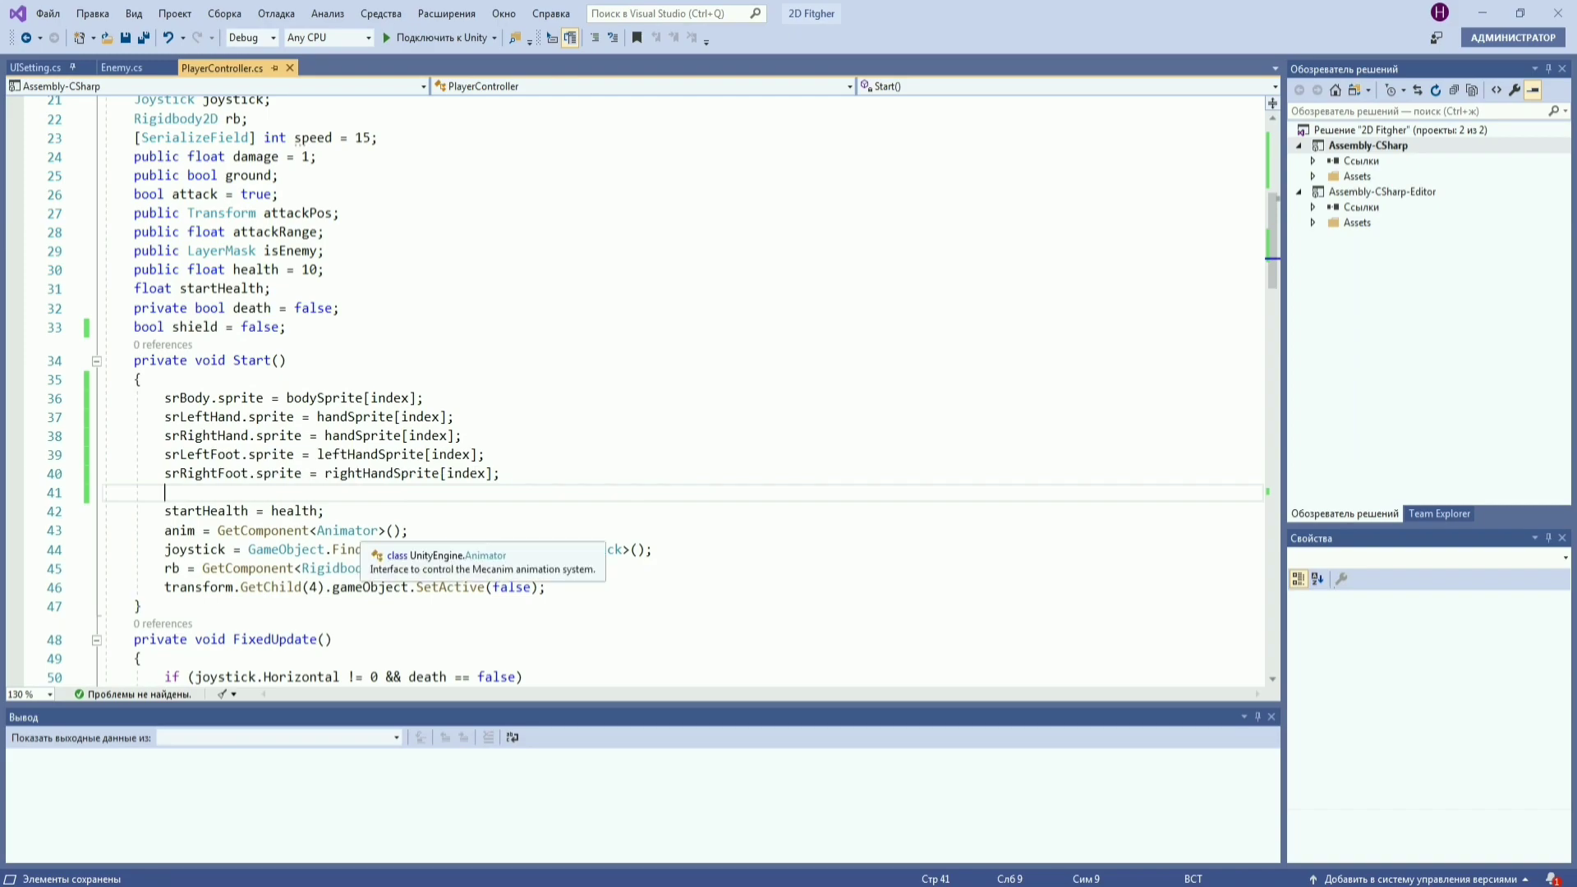
{"action": "key", "text": "alt+Tab"}
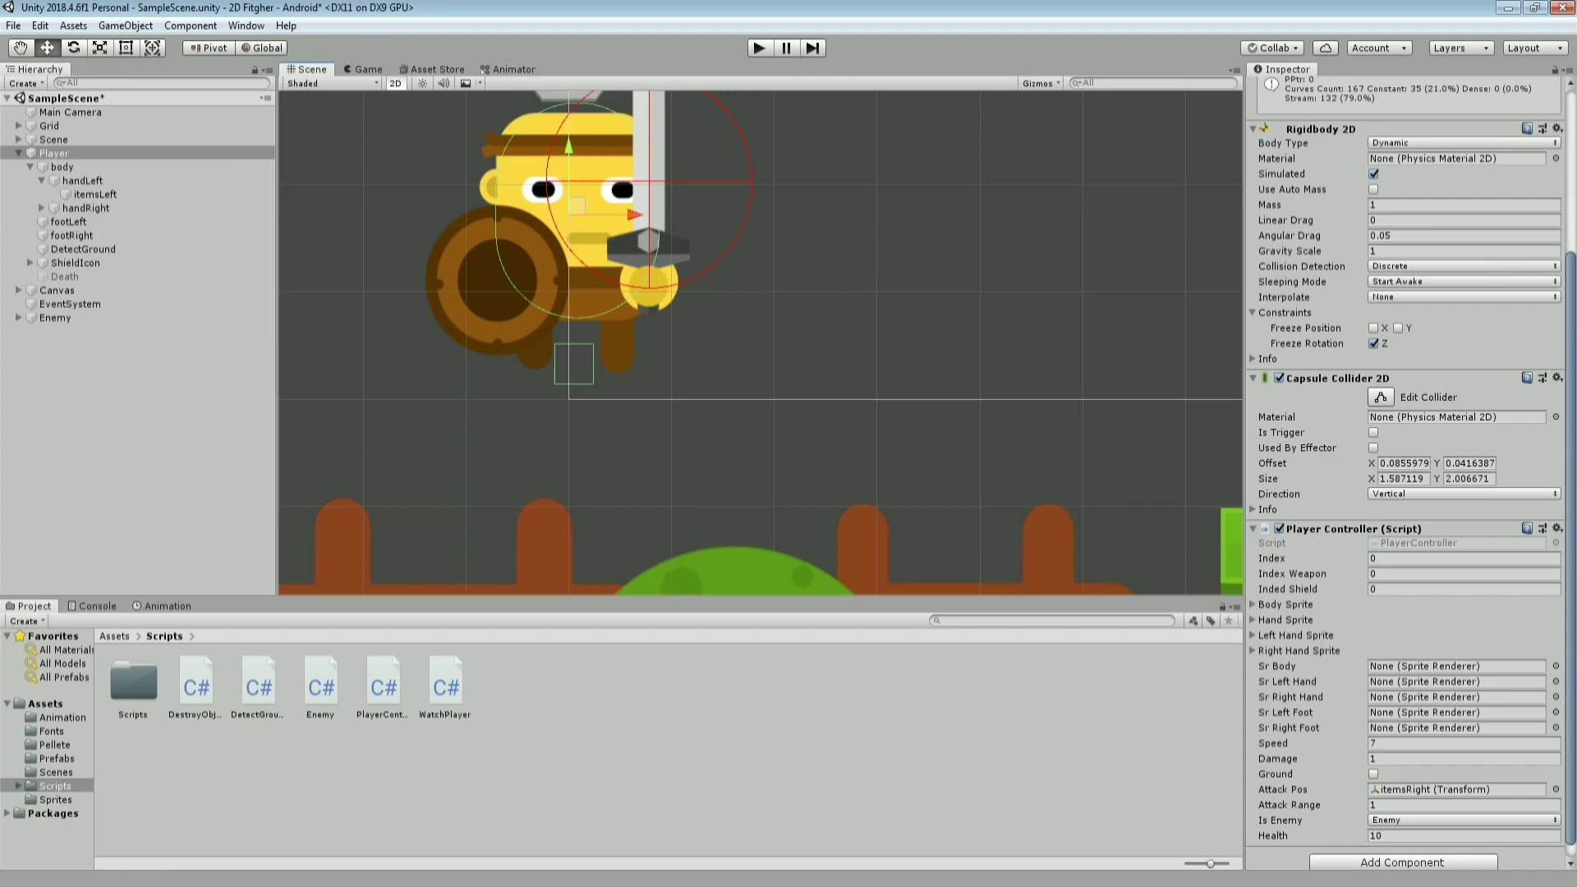
Assign body, handLeft, handRight, footLeft and footRight to the Sr Body through Sr Right Foot slots
{"action": "left_click_drag", "start_coordinate": [61, 167], "coordinate": [1456, 666]}
{"action": "mouse_move", "coordinate": [82, 179]}
{"action": "left_mouse_down"}
{"action": "mouse_move", "coordinate": [1456, 696]}
{"action": "mouse_move", "coordinate": [1456, 681]}
{"action": "left_mouse_up"}
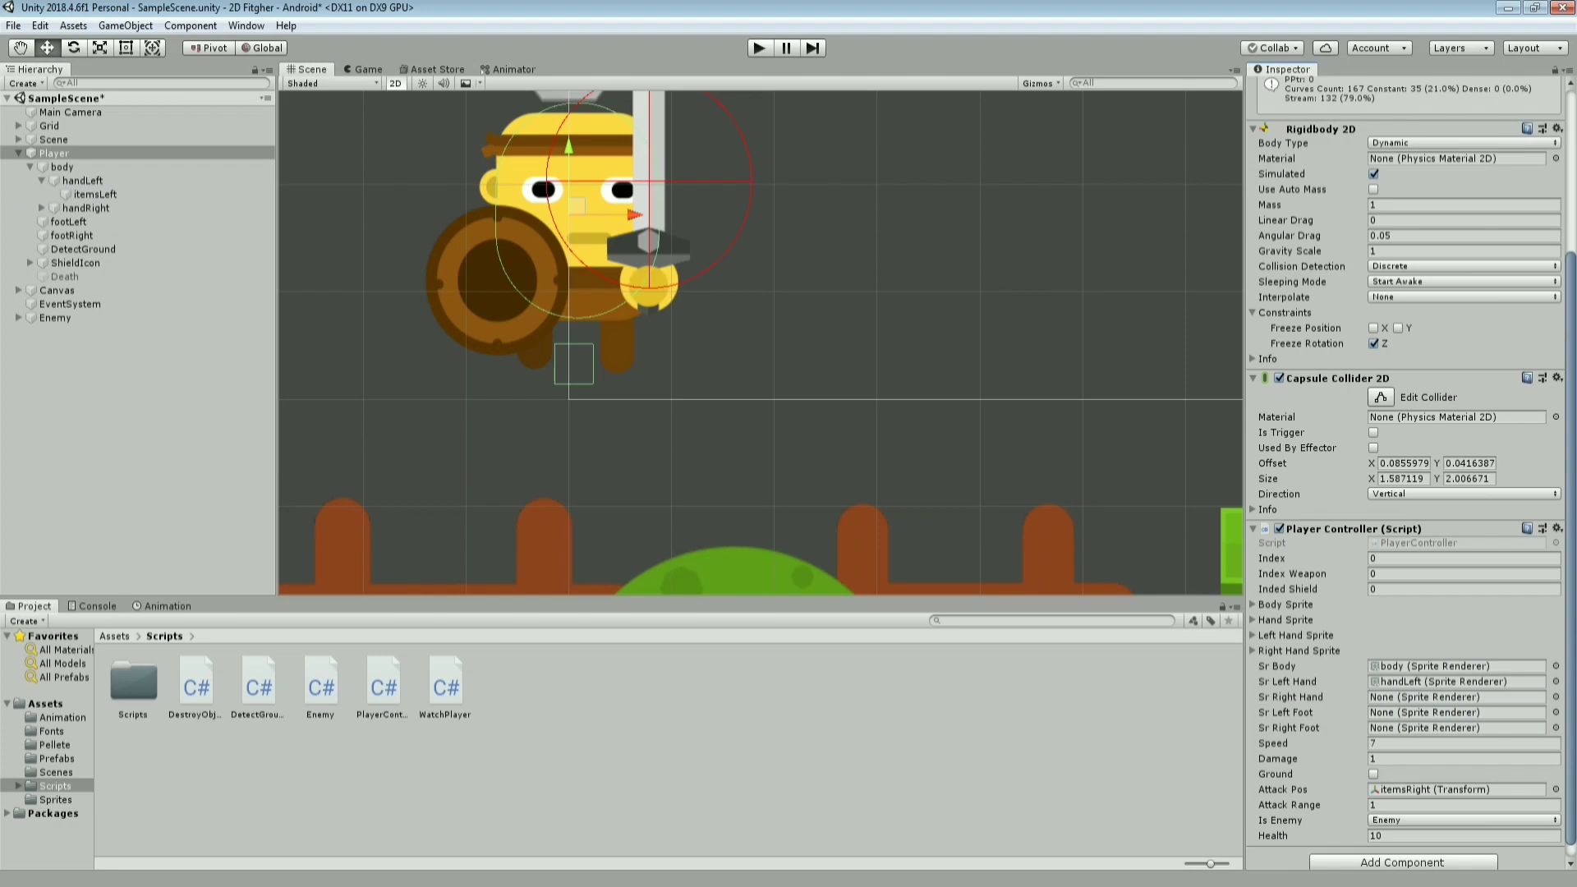
{"action": "left_click_drag", "start_coordinate": [85, 208], "coordinate": [1456, 696]}
{"action": "left_click_drag", "start_coordinate": [68, 222], "coordinate": [1456, 712]}
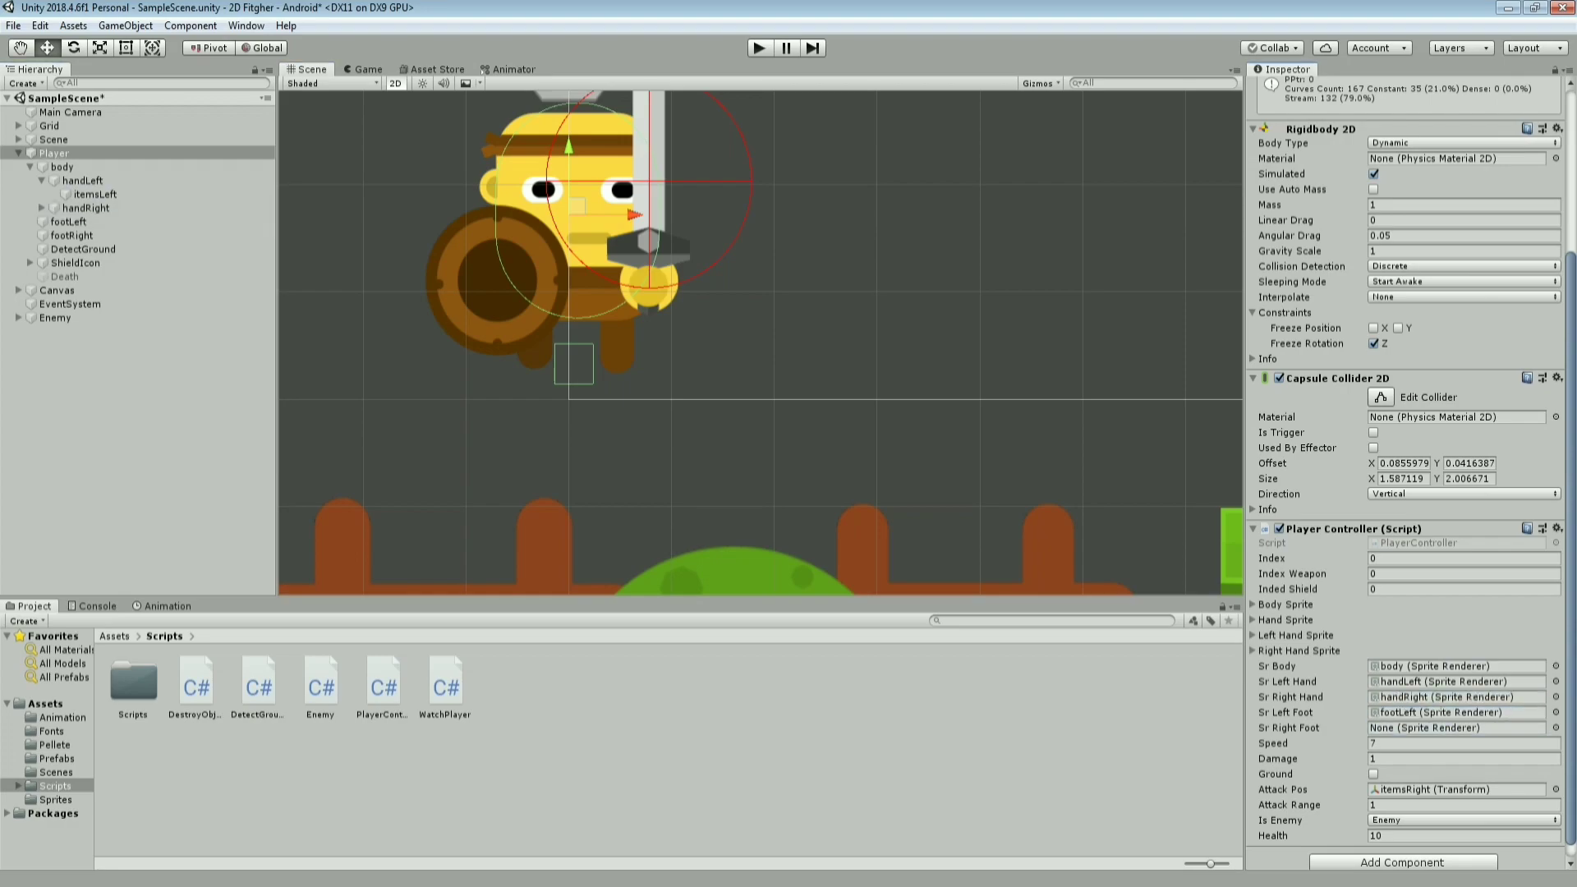
{"action": "left_click_drag", "start_coordinate": [71, 235], "coordinate": [1456, 728]}
{"action": "left_click", "coordinate": [1254, 605]}
Set the Body Sprite list size to 6 and fill its slots with atlas sprites, Element 1 as atlas_22
{"action": "left_click", "coordinate": [1464, 620]}
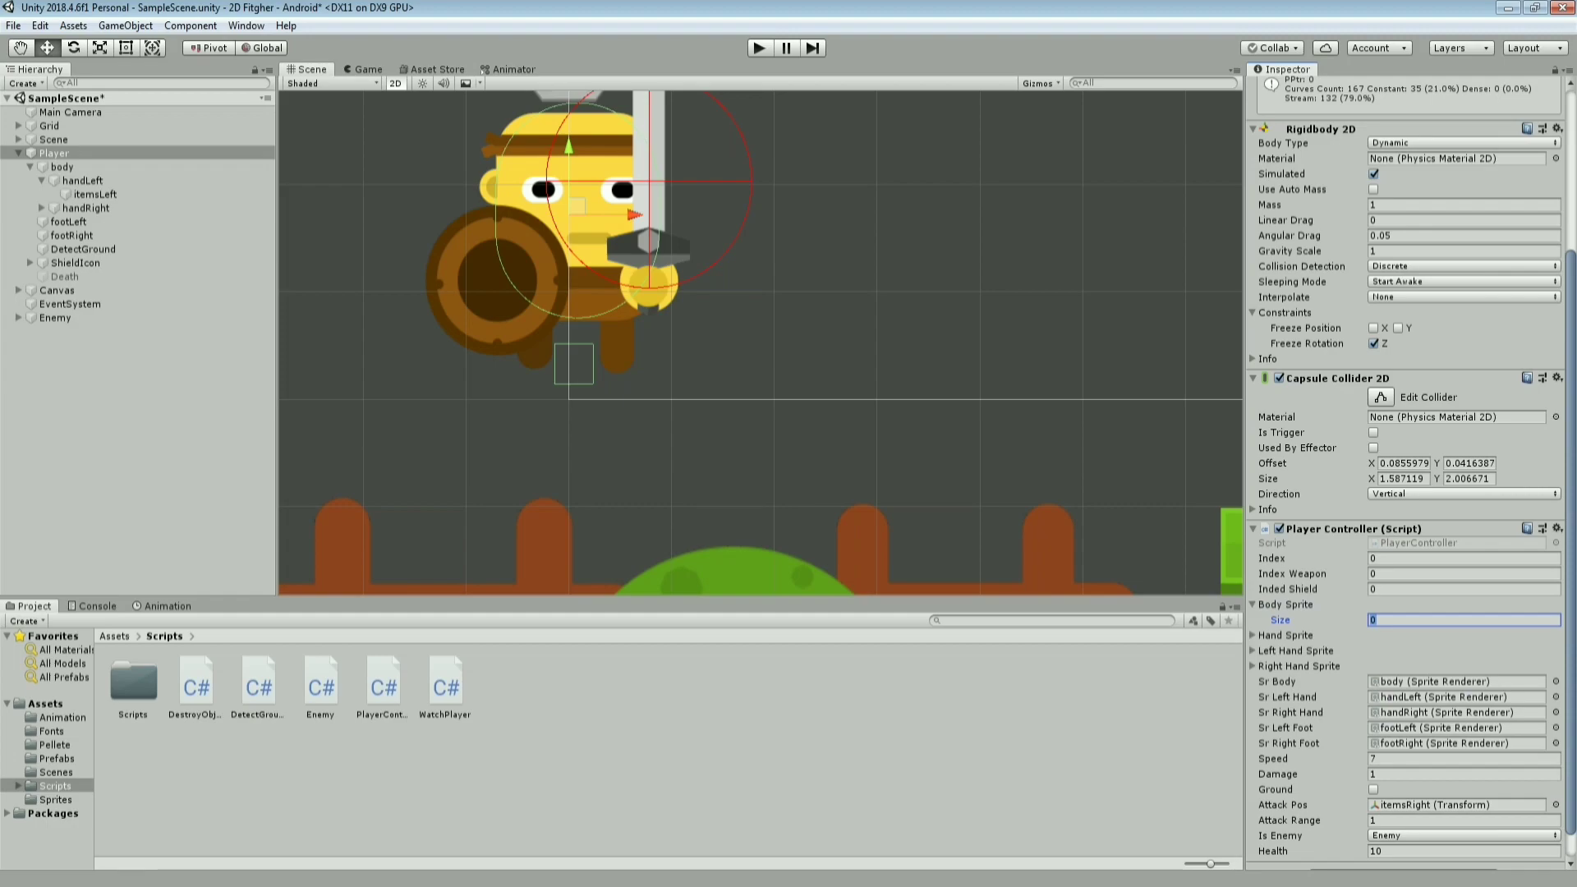
{"action": "type", "text": "6"}
{"action": "key", "text": "Return"}
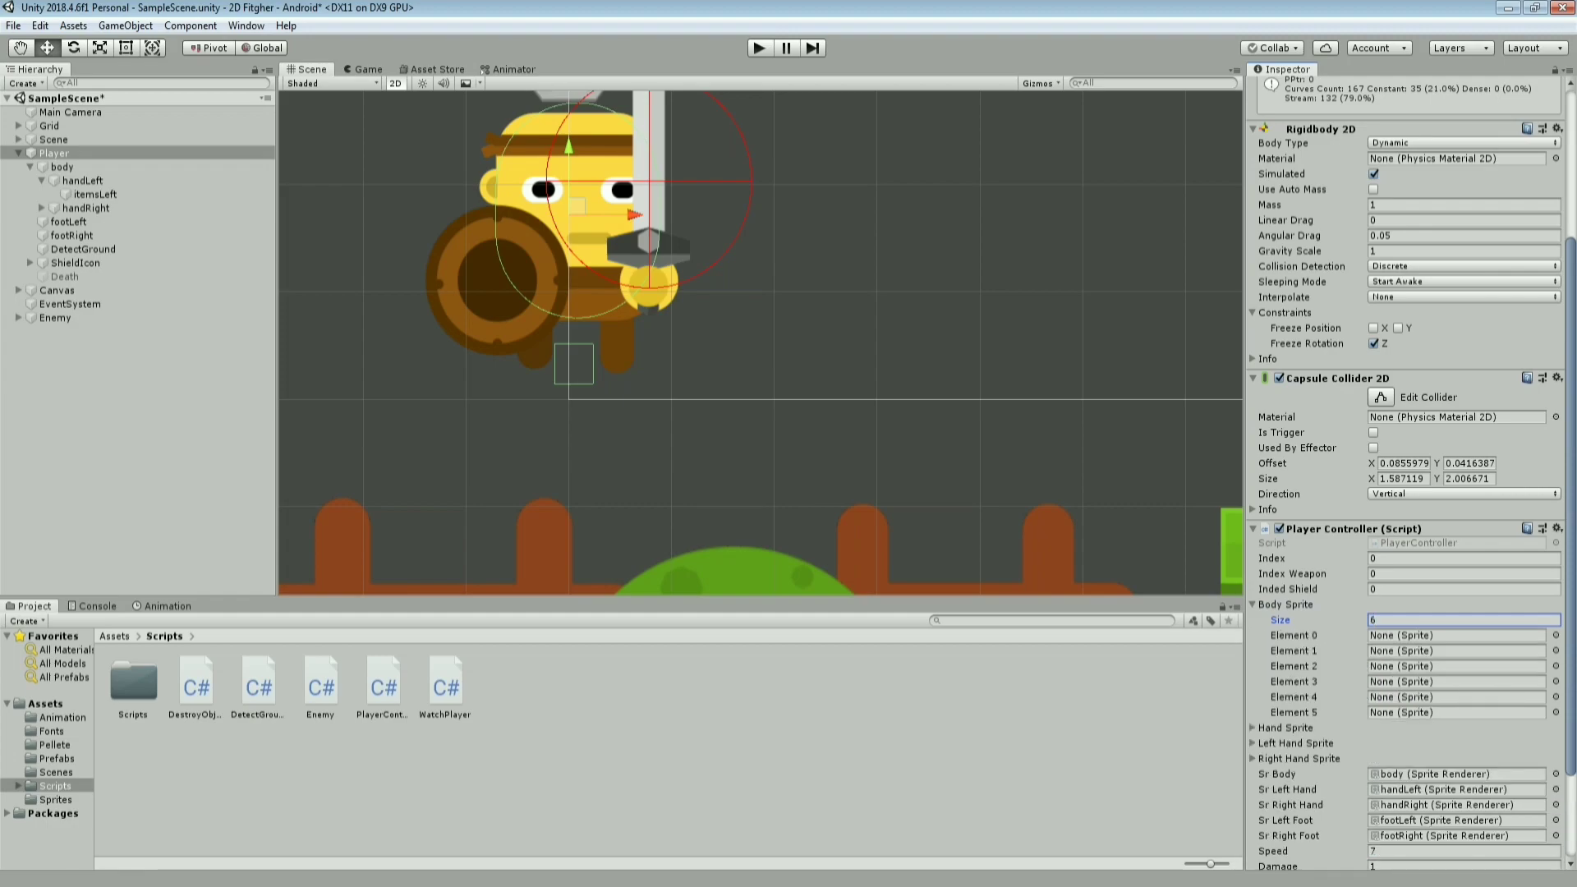
{"action": "scroll", "coordinate": [1405, 476], "scroll_direction": "down", "scroll_amount": 3}
{"action": "left_click", "coordinate": [1555, 533]}
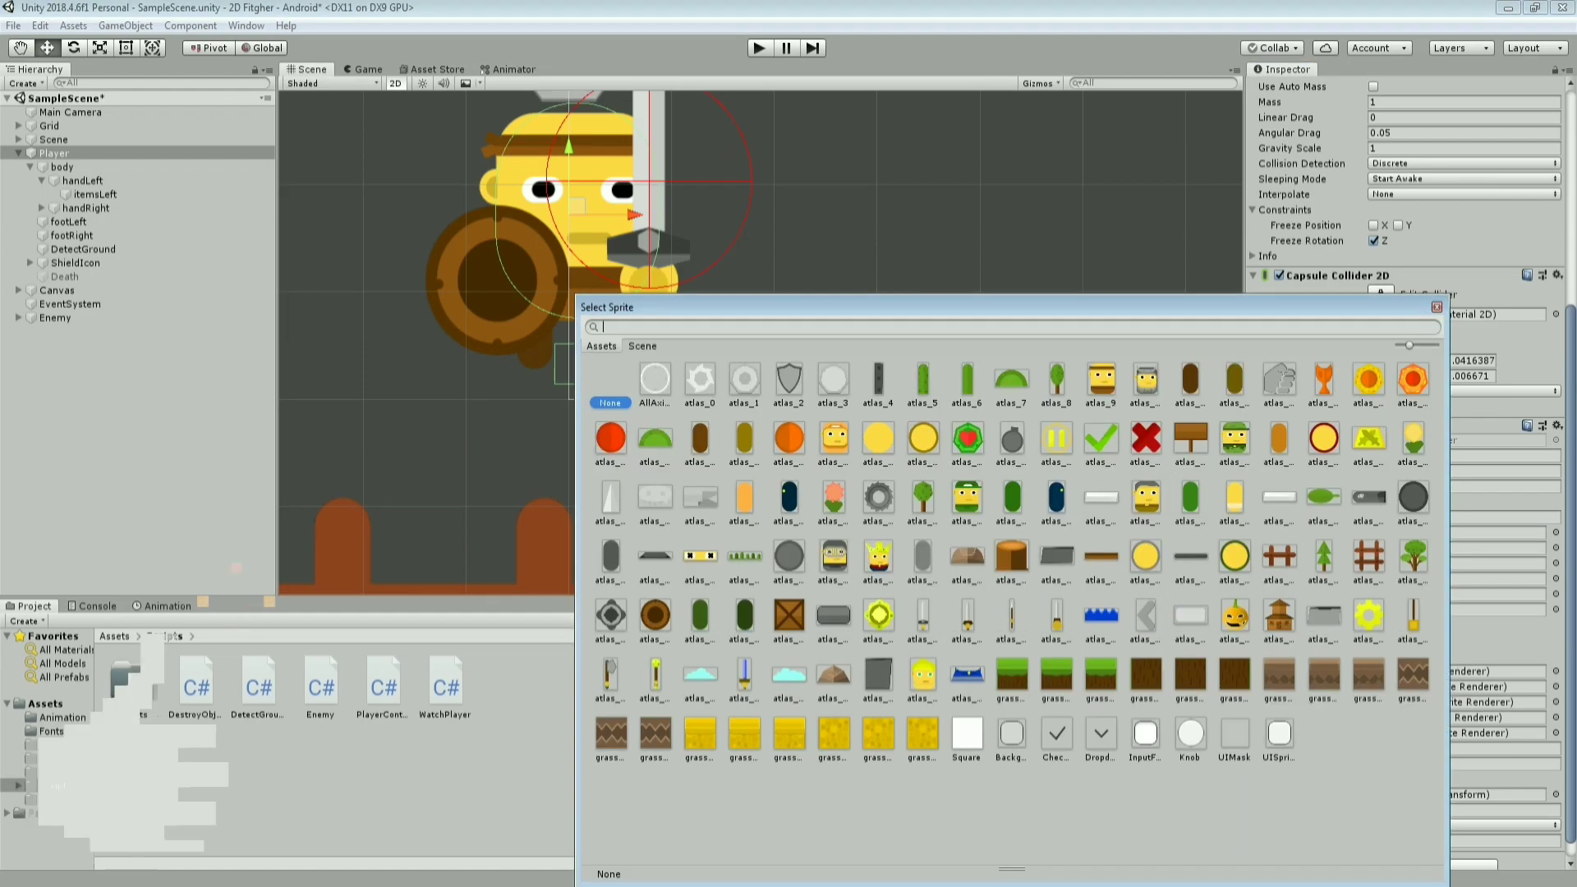
{"action": "key", "text": "Return"}
{"action": "key", "text": "Return"}
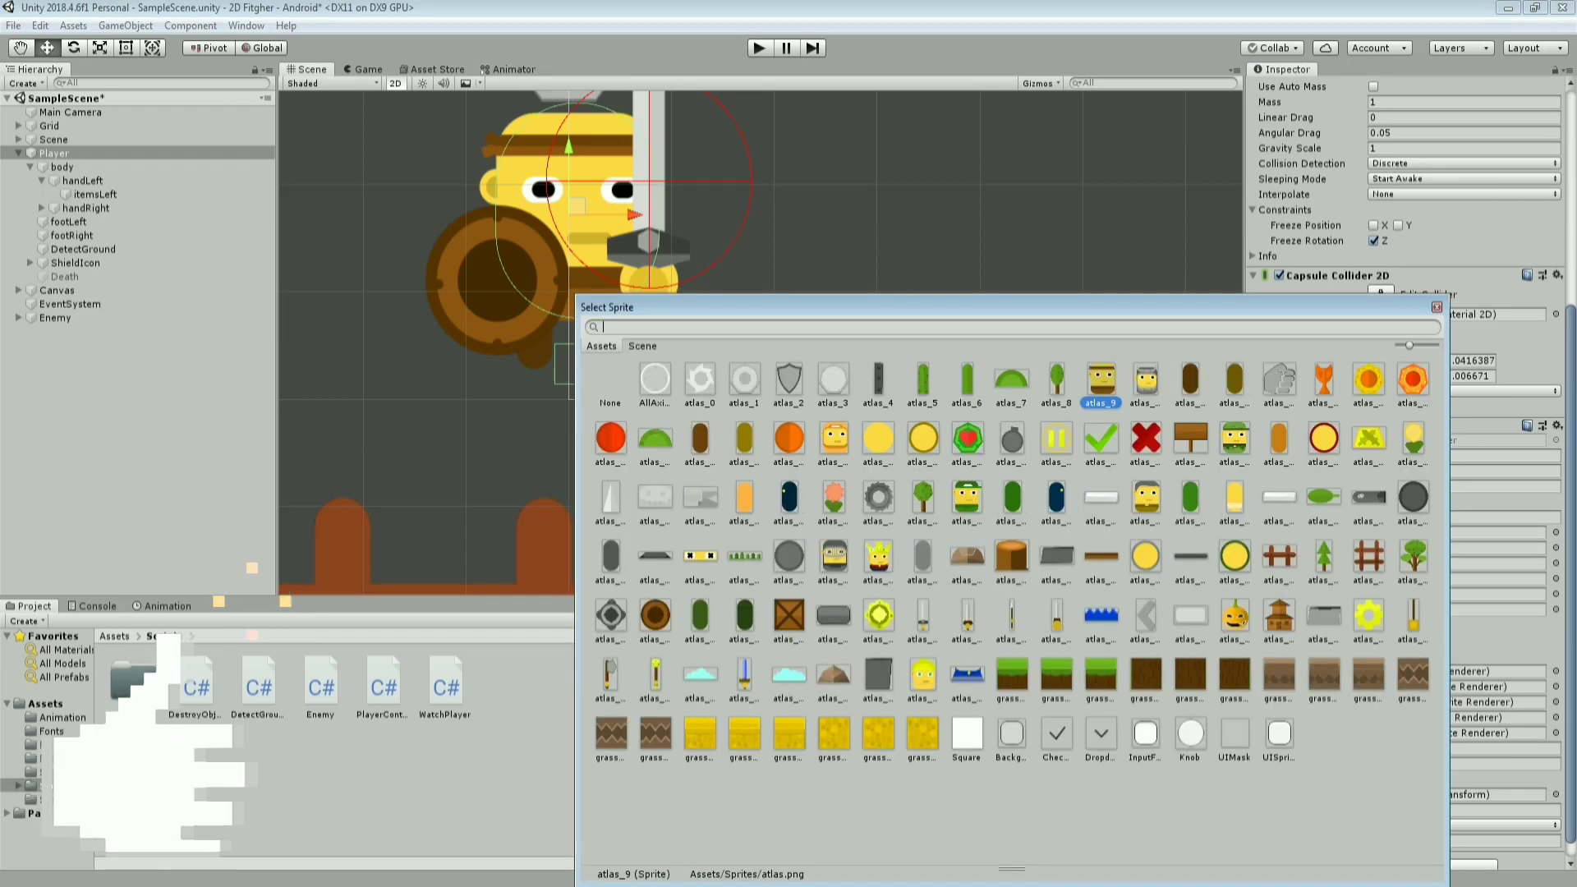
{"action": "key", "text": "Up"}
{"action": "key", "text": "Return"}
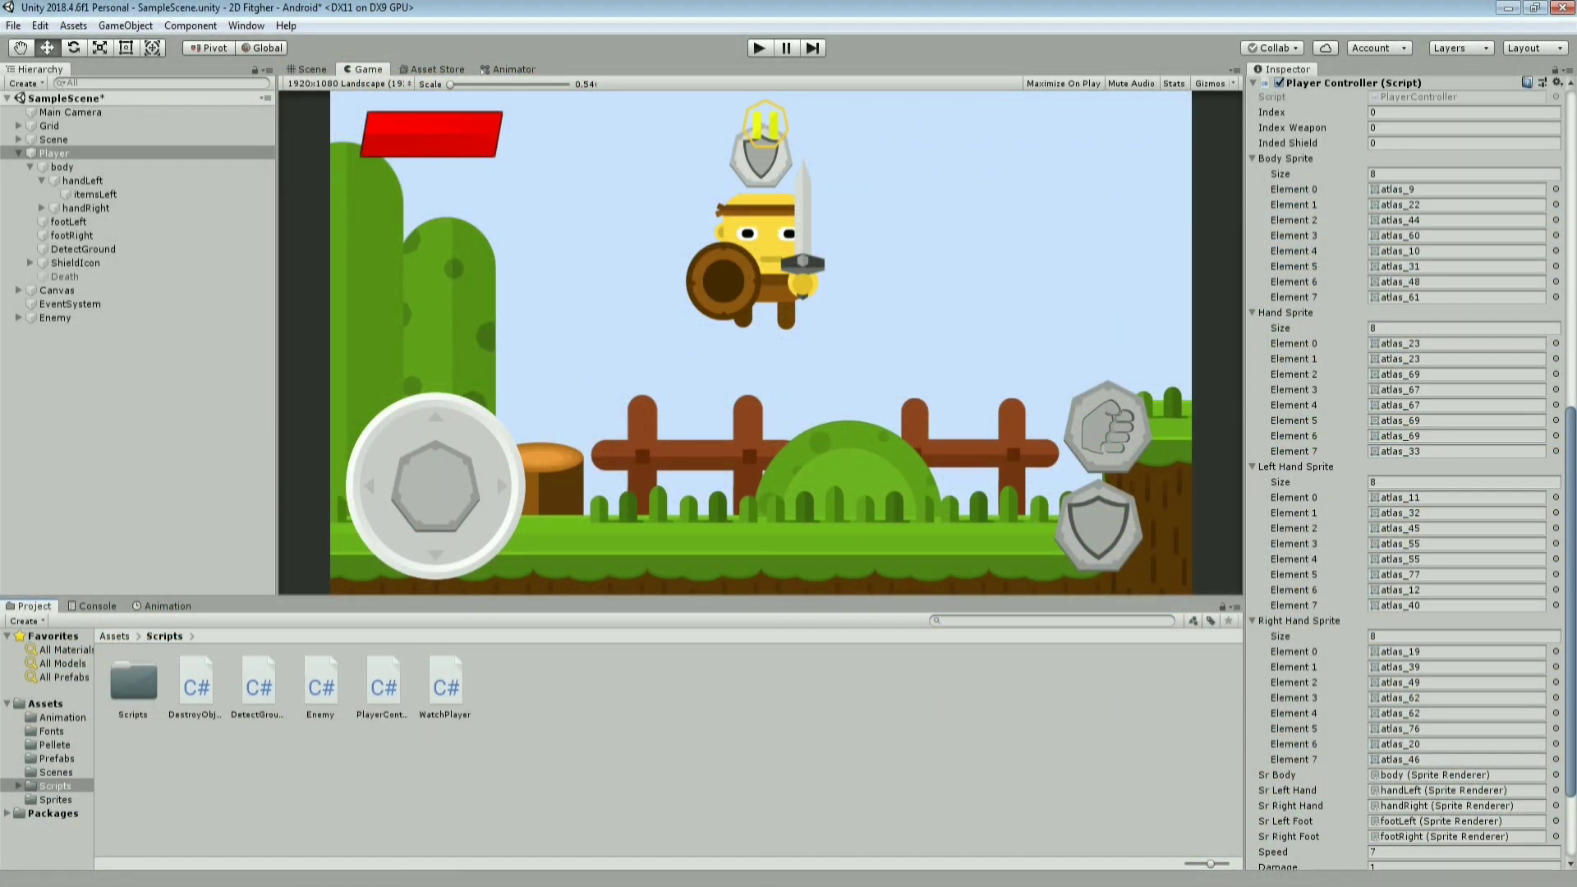
{"action": "scroll", "coordinate": [1409, 472], "scroll_direction": "up", "scroll_amount": 3}
Set the Player Controller Index to 3 and run the game
{"action": "left_click", "coordinate": [1462, 215]}
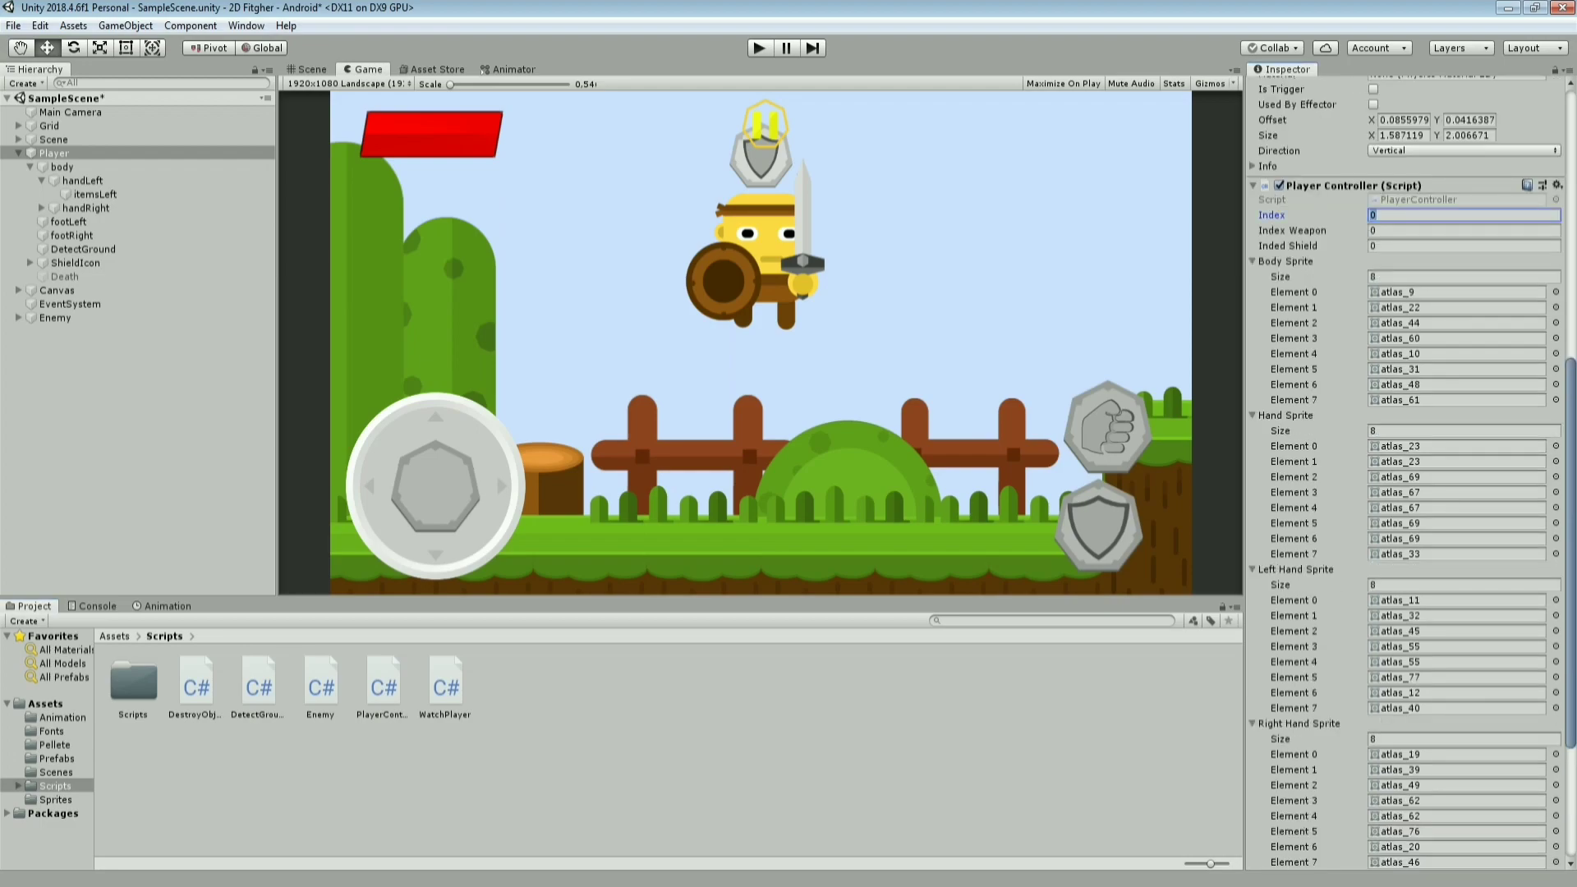
{"action": "type", "text": "3"}
{"action": "key", "text": "ctrl+p"}
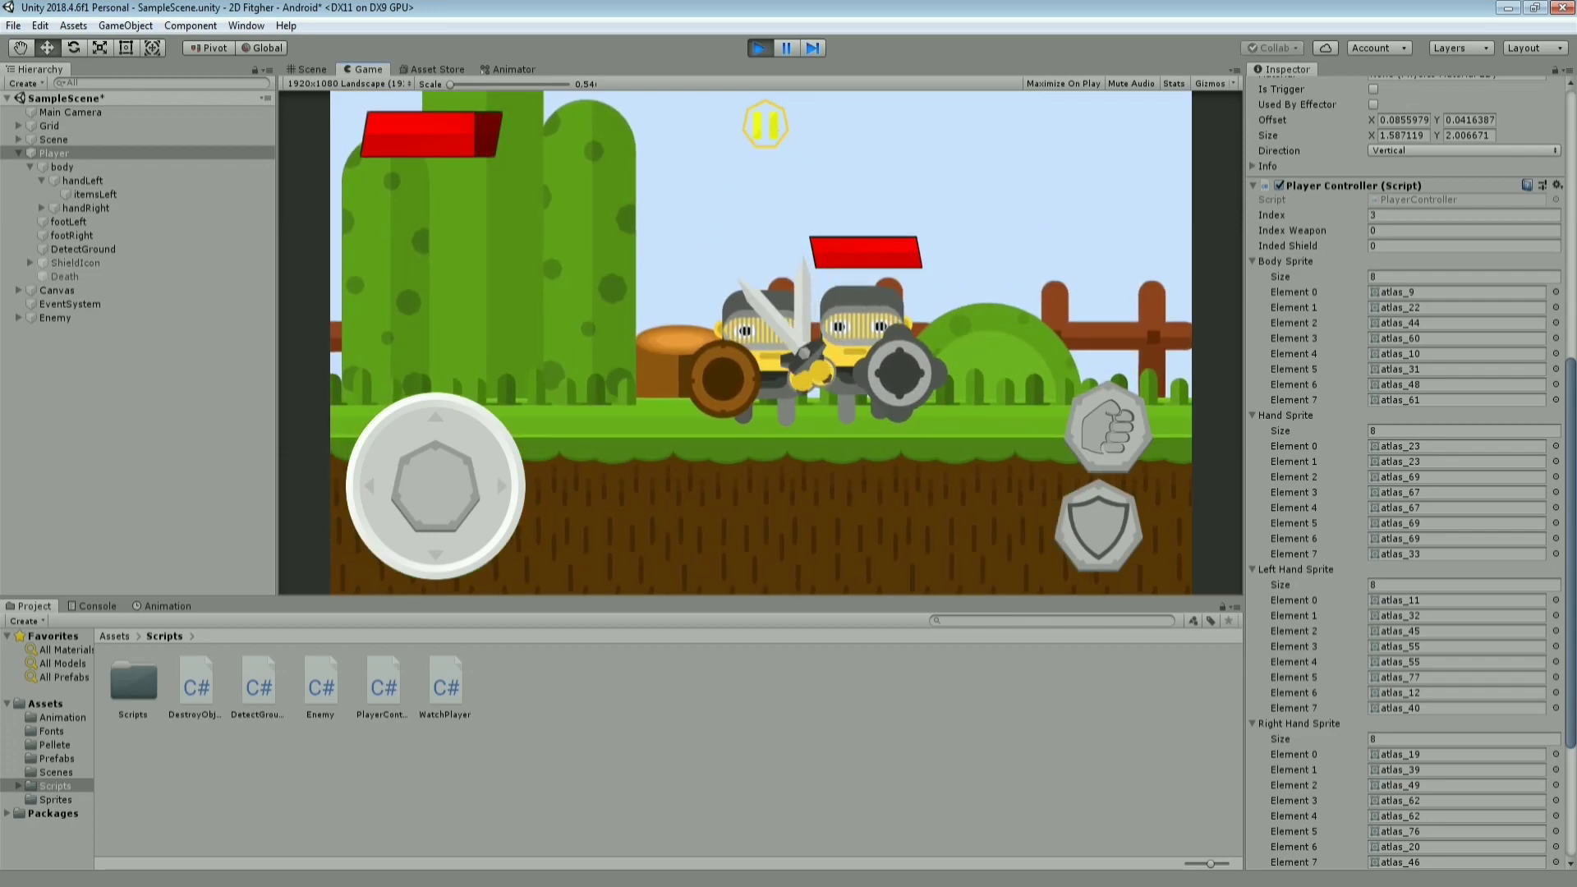
Stop the test, change Index to 5, and play-test the green-capped outfit
{"action": "key", "text": "ctrl+p"}
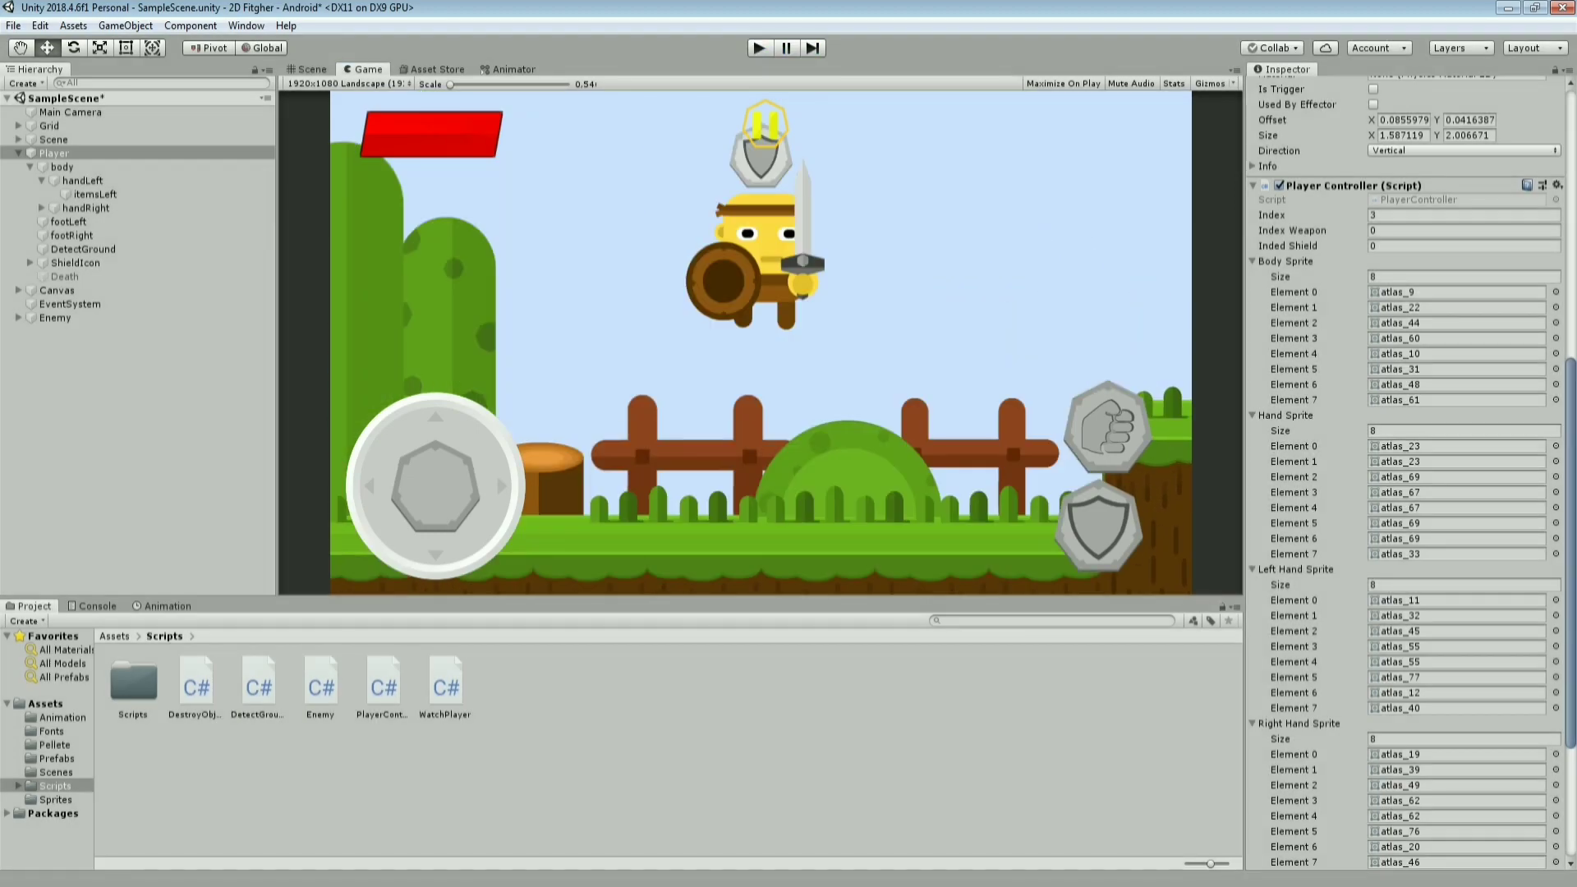
{"action": "left_click", "coordinate": [1462, 214]}
{"action": "type", "text": "65"}
{"action": "key", "text": "BackSpace"}
{"action": "key", "text": "BackSpace"}
{"action": "key", "text": "ctrl+p"}
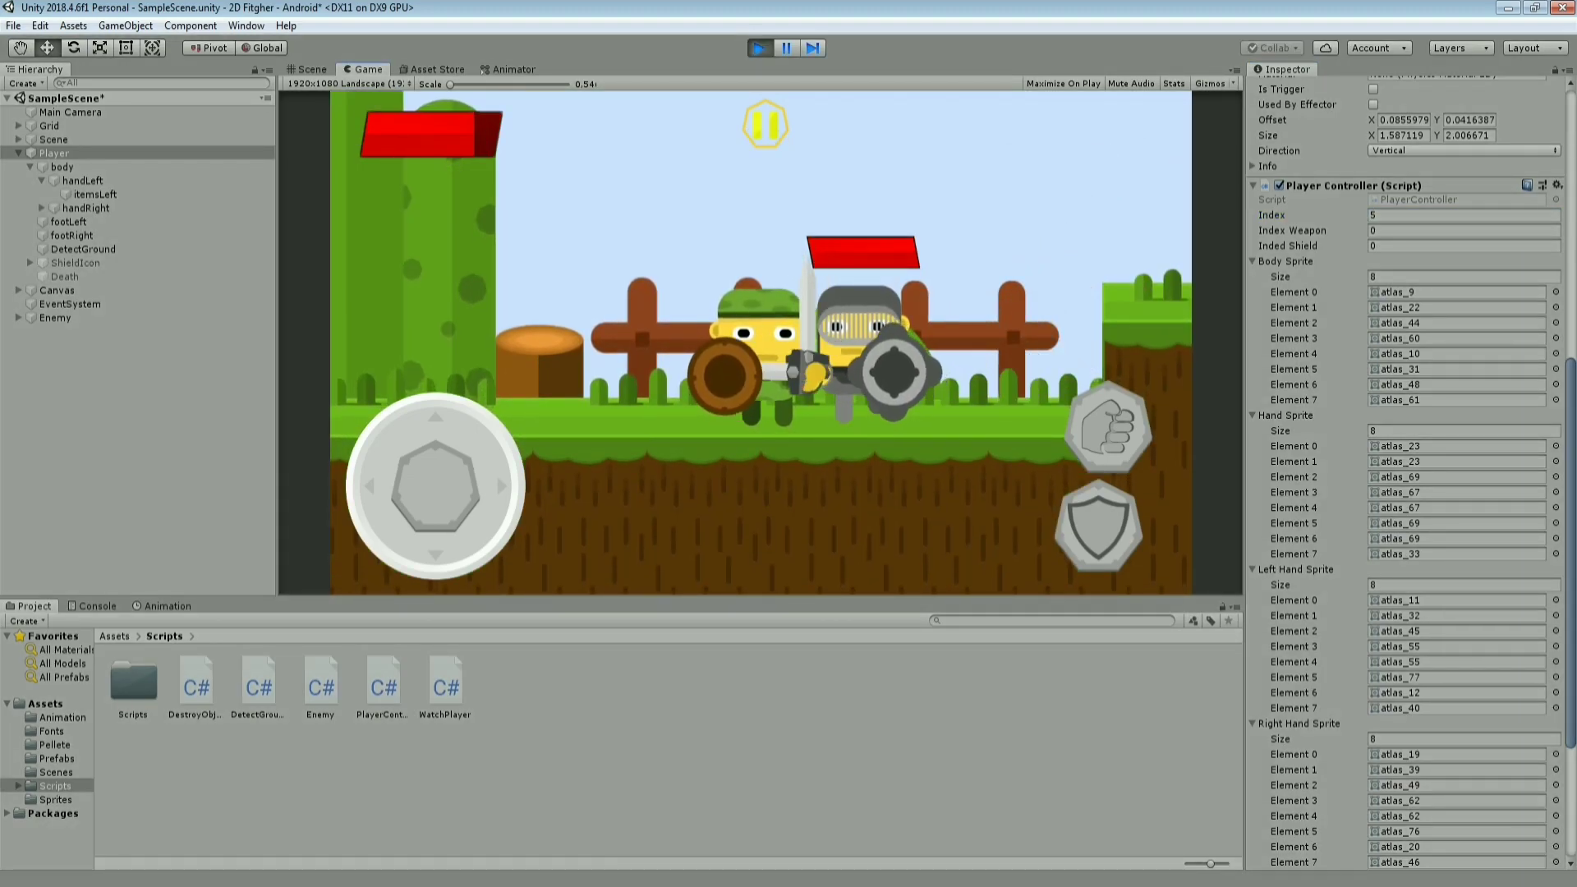
{"action": "key", "text": "ctrl+p"}
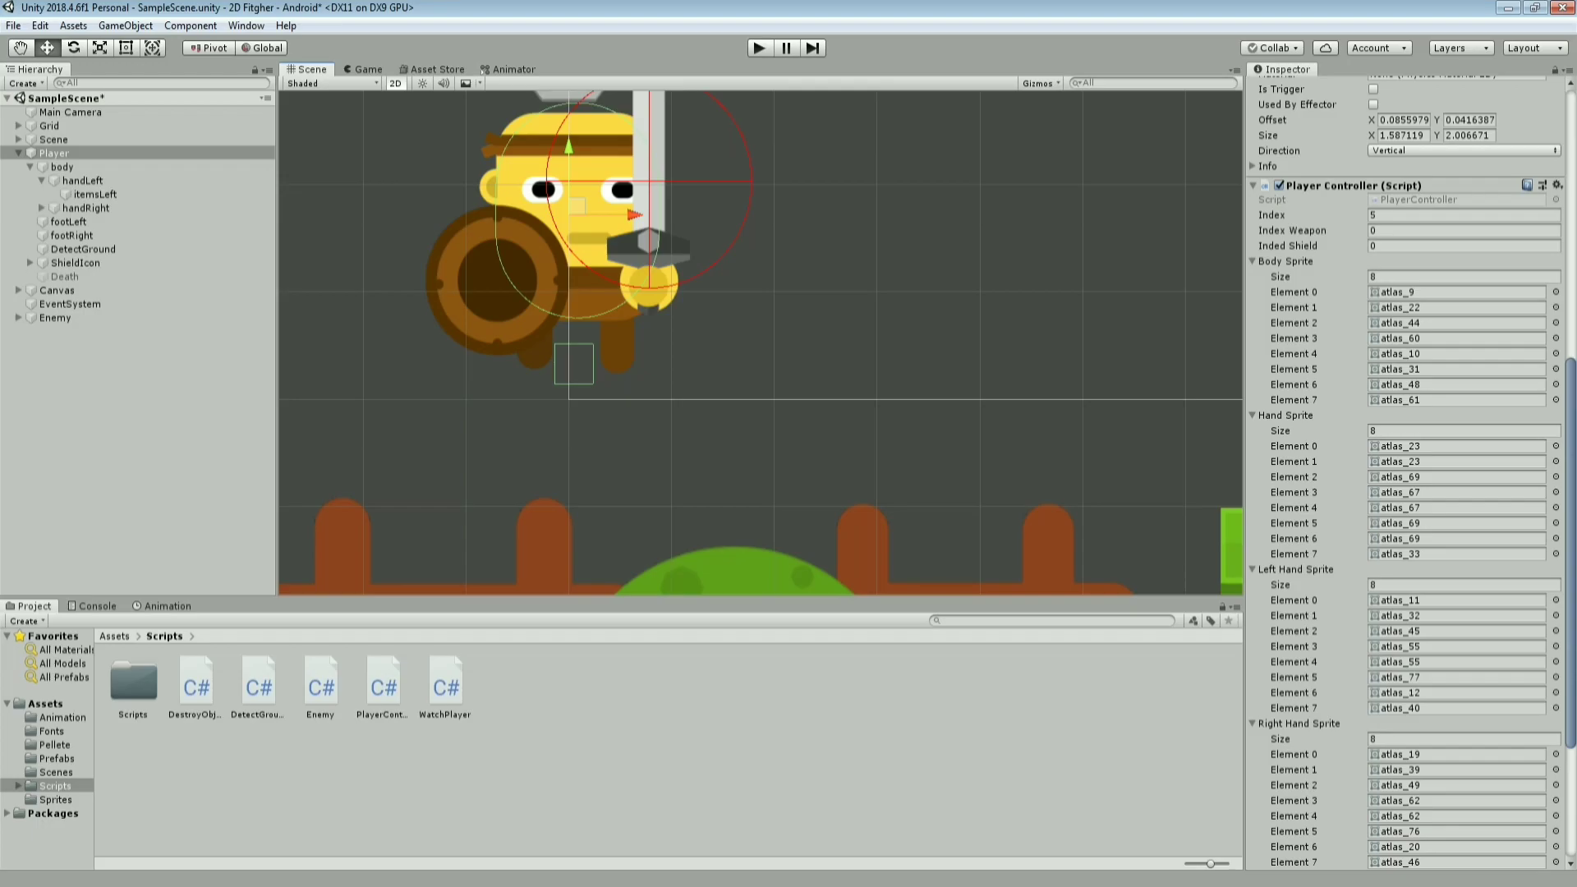
Make the srWeapon and srShield assignments use indexWeapon and indedShield in PlayerController.cs
{"action": "key", "text": "alt+Tab"}
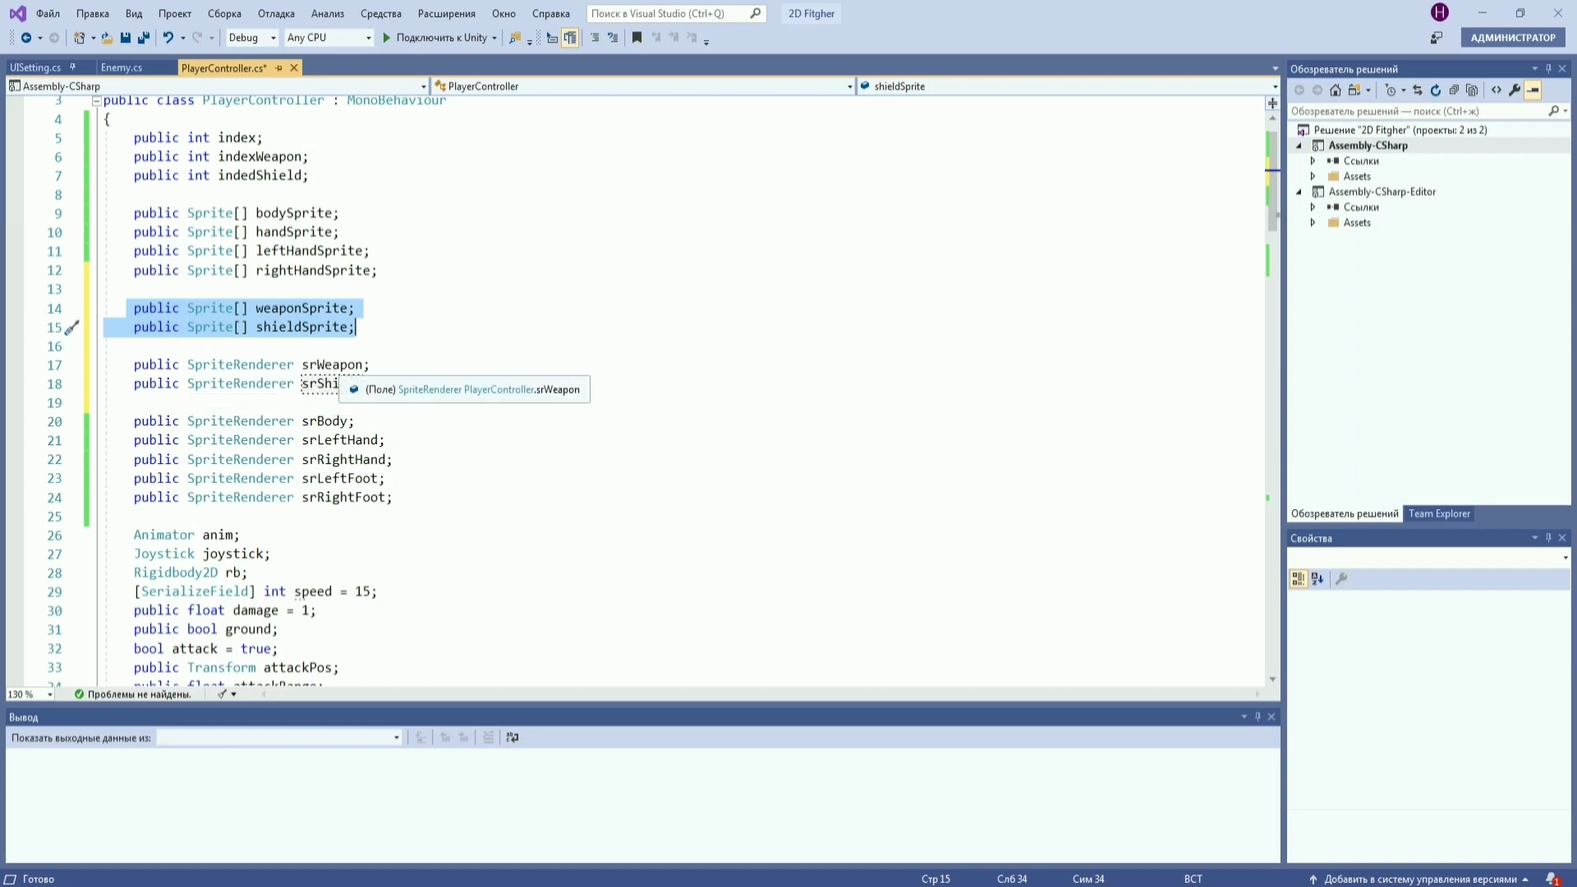
{"action": "scroll", "coordinate": [640, 386], "scroll_direction": "down", "scroll_amount": 1}
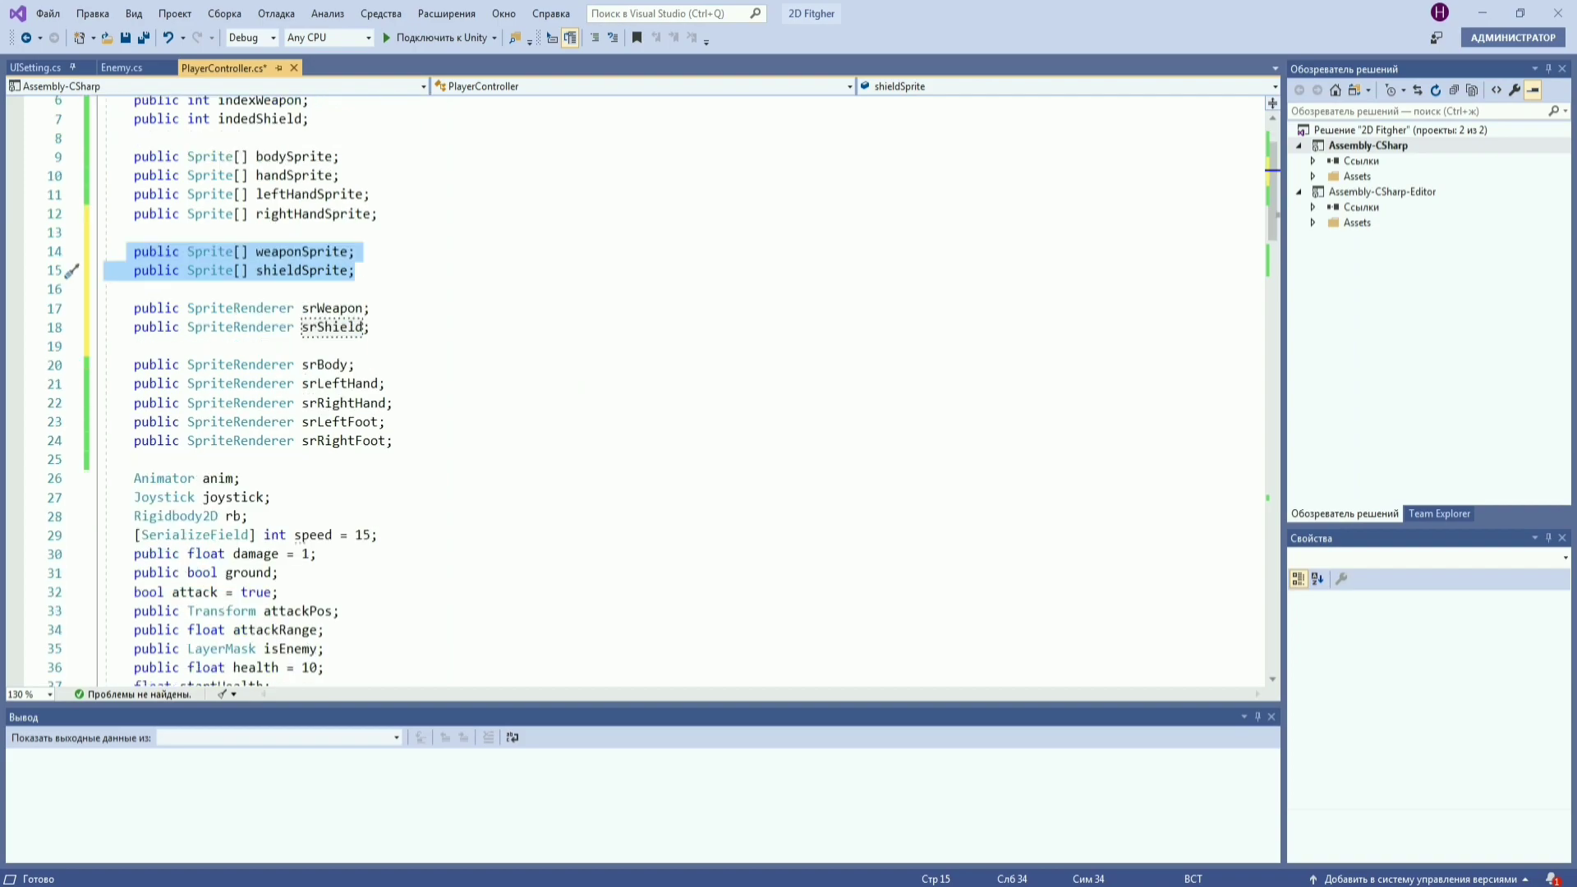
{"action": "scroll", "coordinate": [640, 386], "scroll_direction": "down", "scroll_amount": 7}
{"action": "left_click_drag", "start_coordinate": [454, 512], "coordinate": [103, 492]}
{"action": "key", "text": "ctrl+z"}
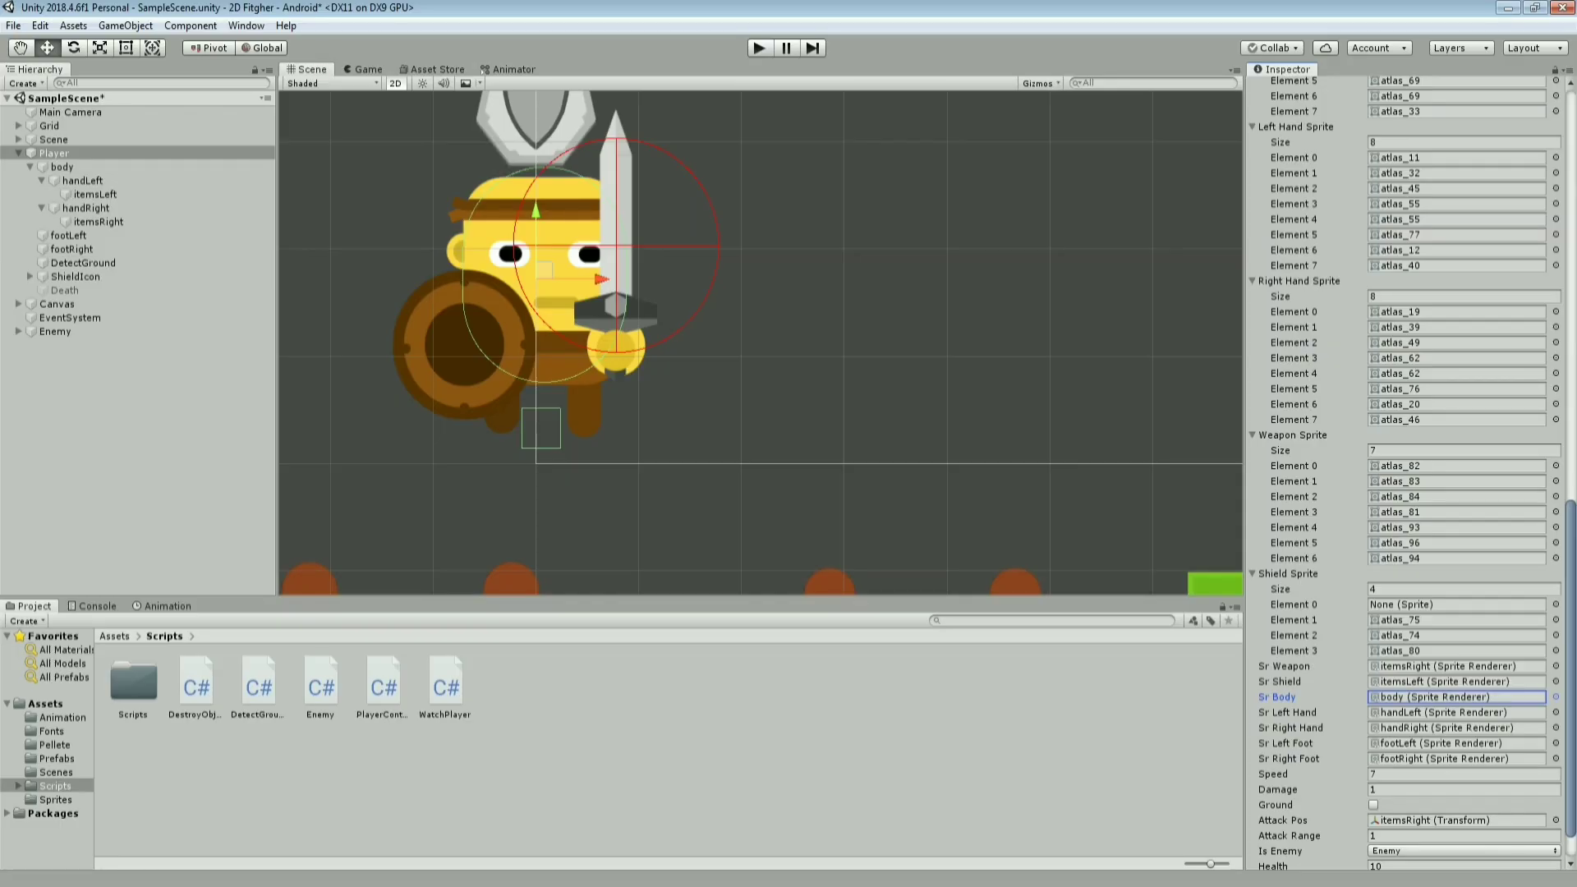
Check the itemsRight weapon and itemsLeft shield objects, then set the Player's Index Weapon to 3
{"action": "left_click", "coordinate": [1443, 666]}
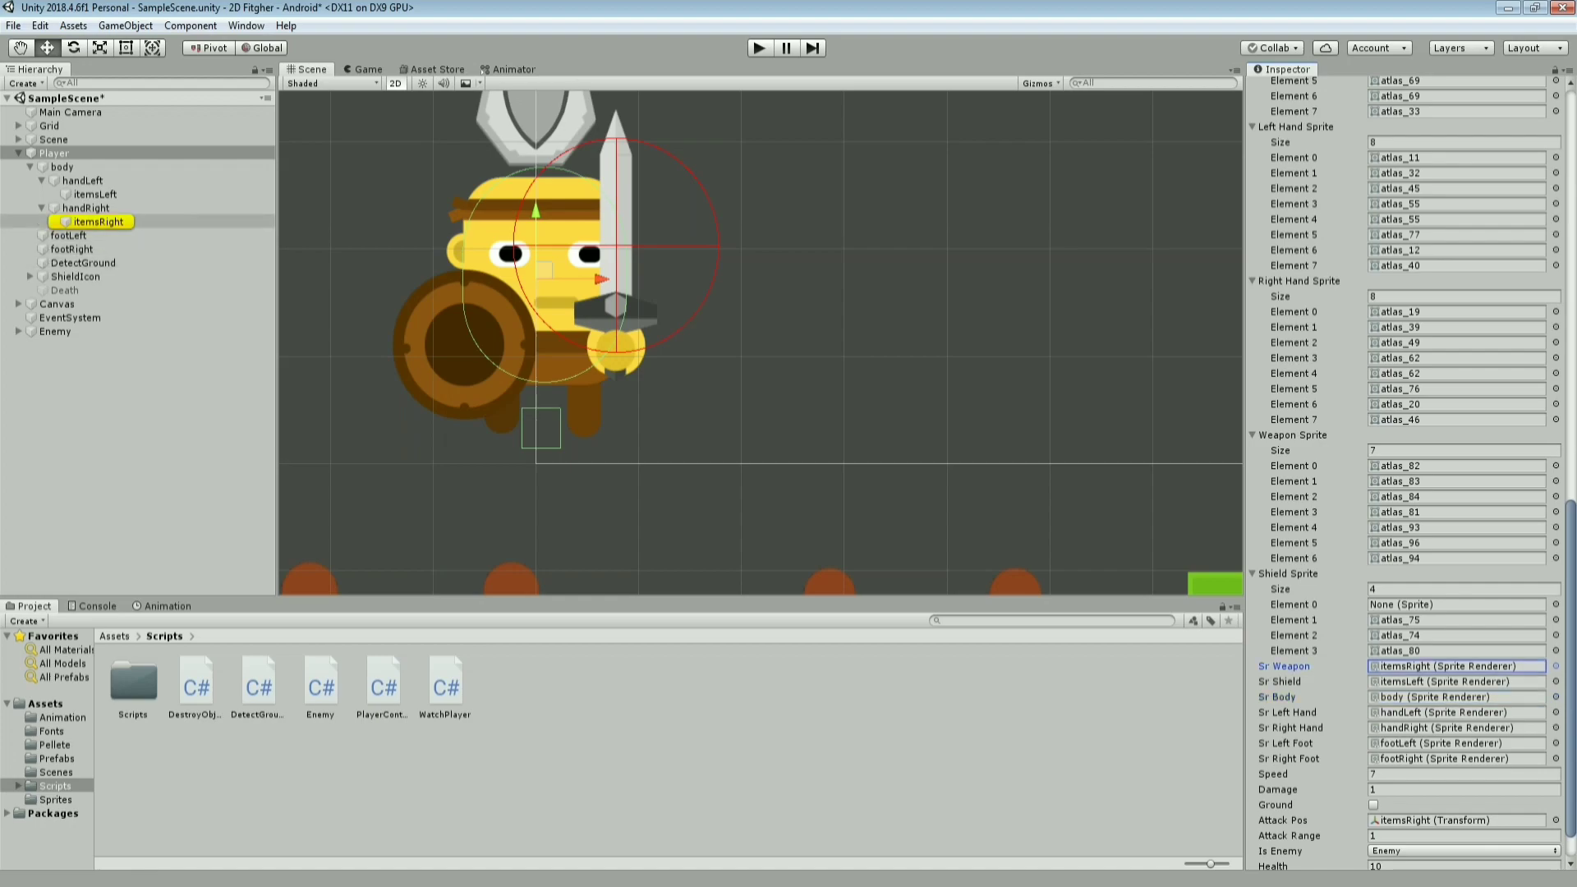
{"action": "left_click", "coordinate": [99, 222]}
{"action": "left_click", "coordinate": [95, 194]}
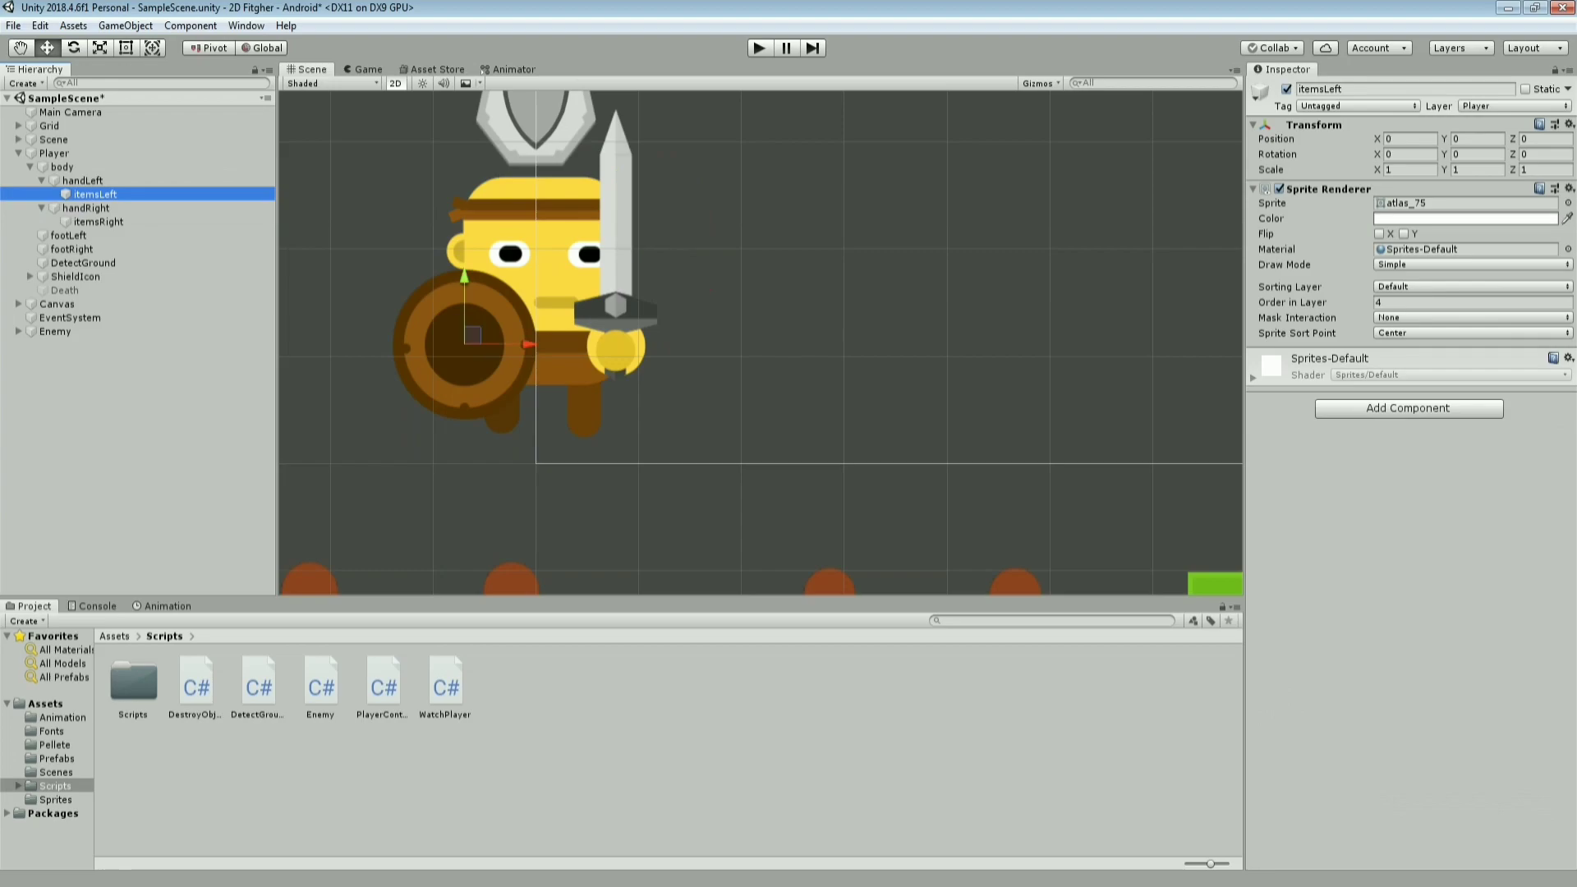
{"action": "left_click", "coordinate": [54, 153]}
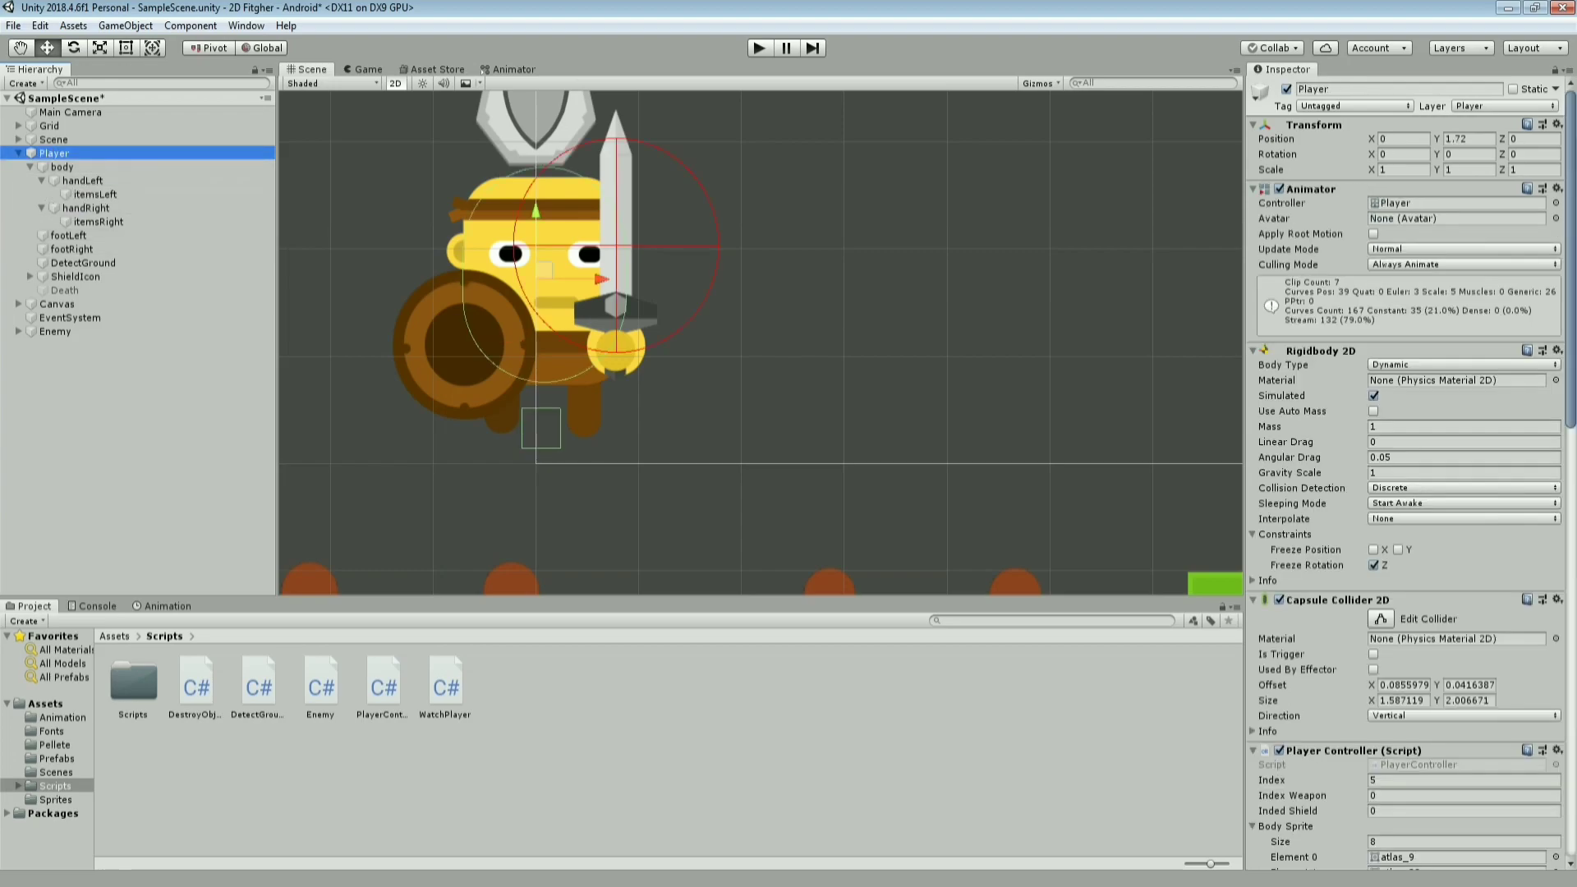
{"action": "left_click", "coordinate": [1464, 641]}
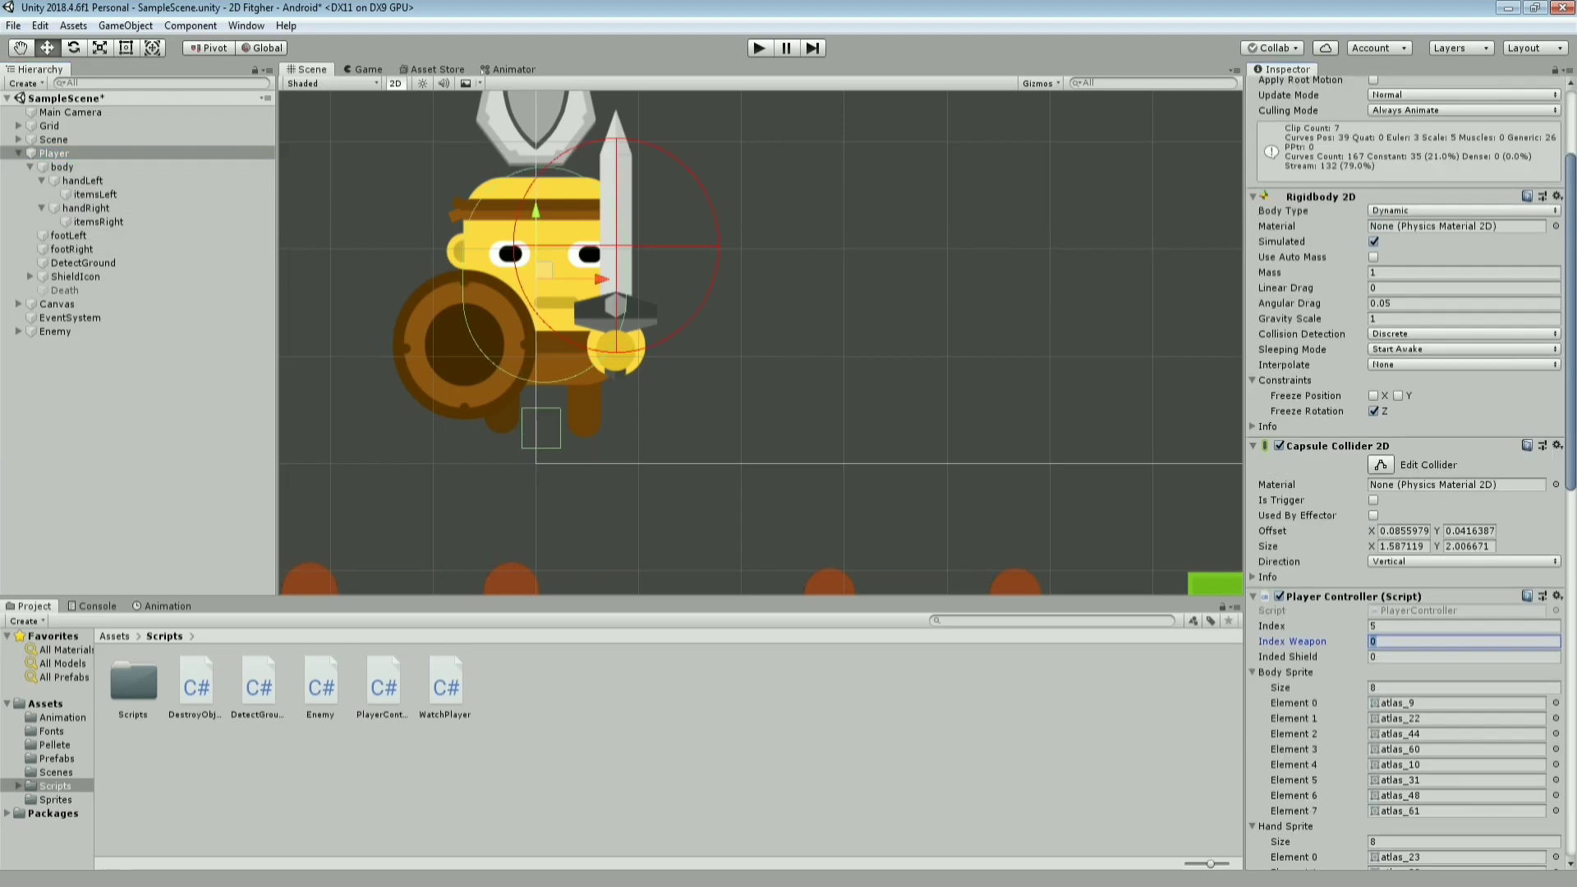
{"action": "type", "text": "3"}
{"action": "left_click", "coordinate": [1464, 657]}
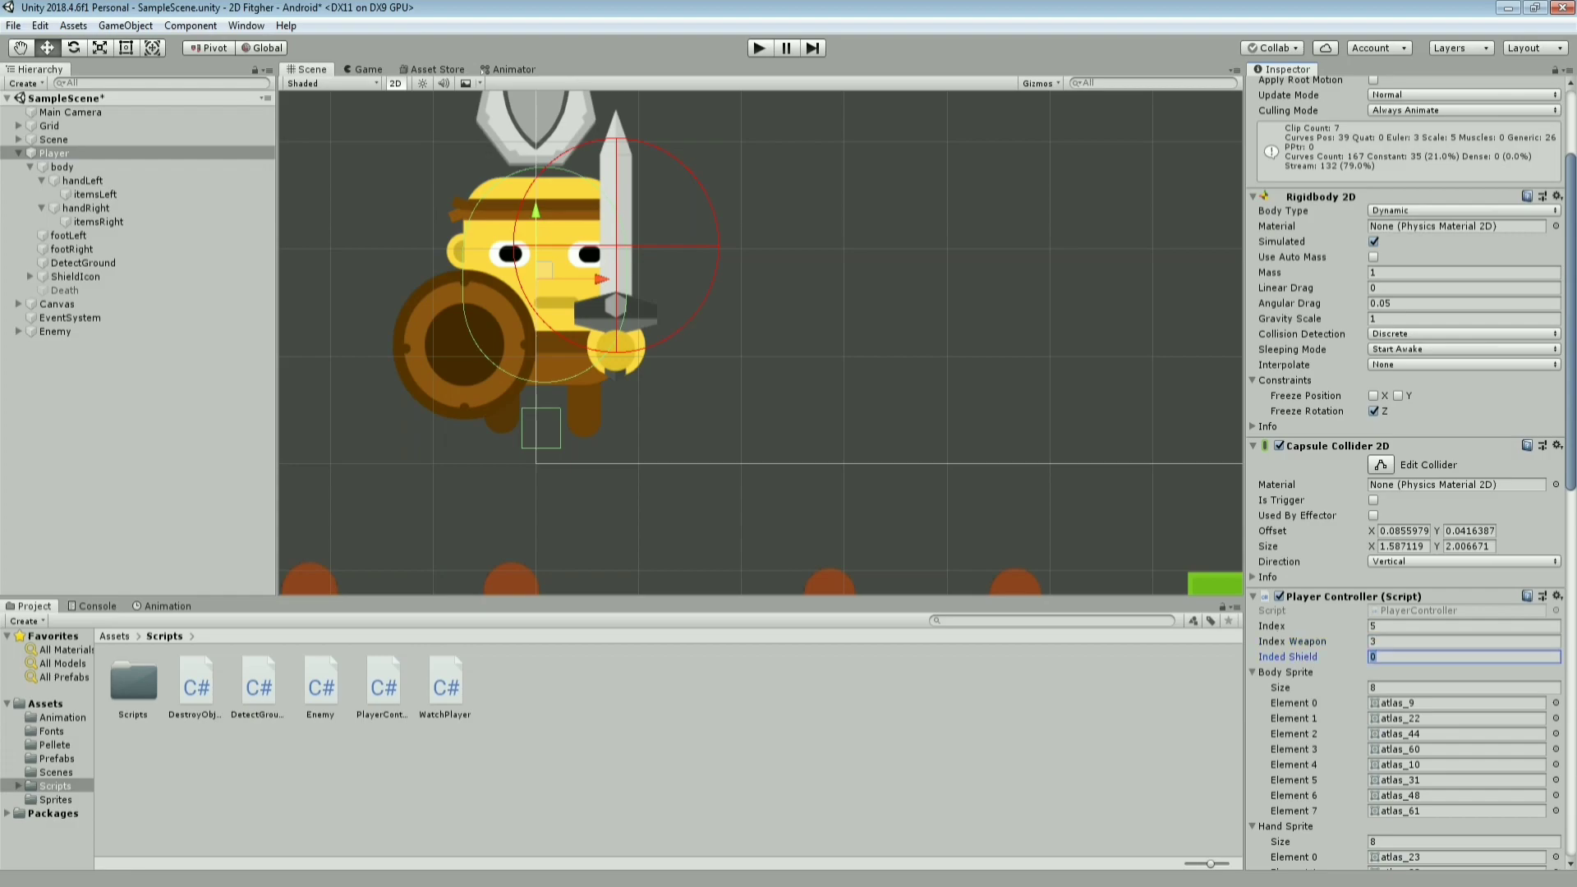
{"action": "type", "text": "2"}
Play-test with Inded Shield 2, walking the player across the level before stopping
{"action": "key", "text": "ctrl+p"}
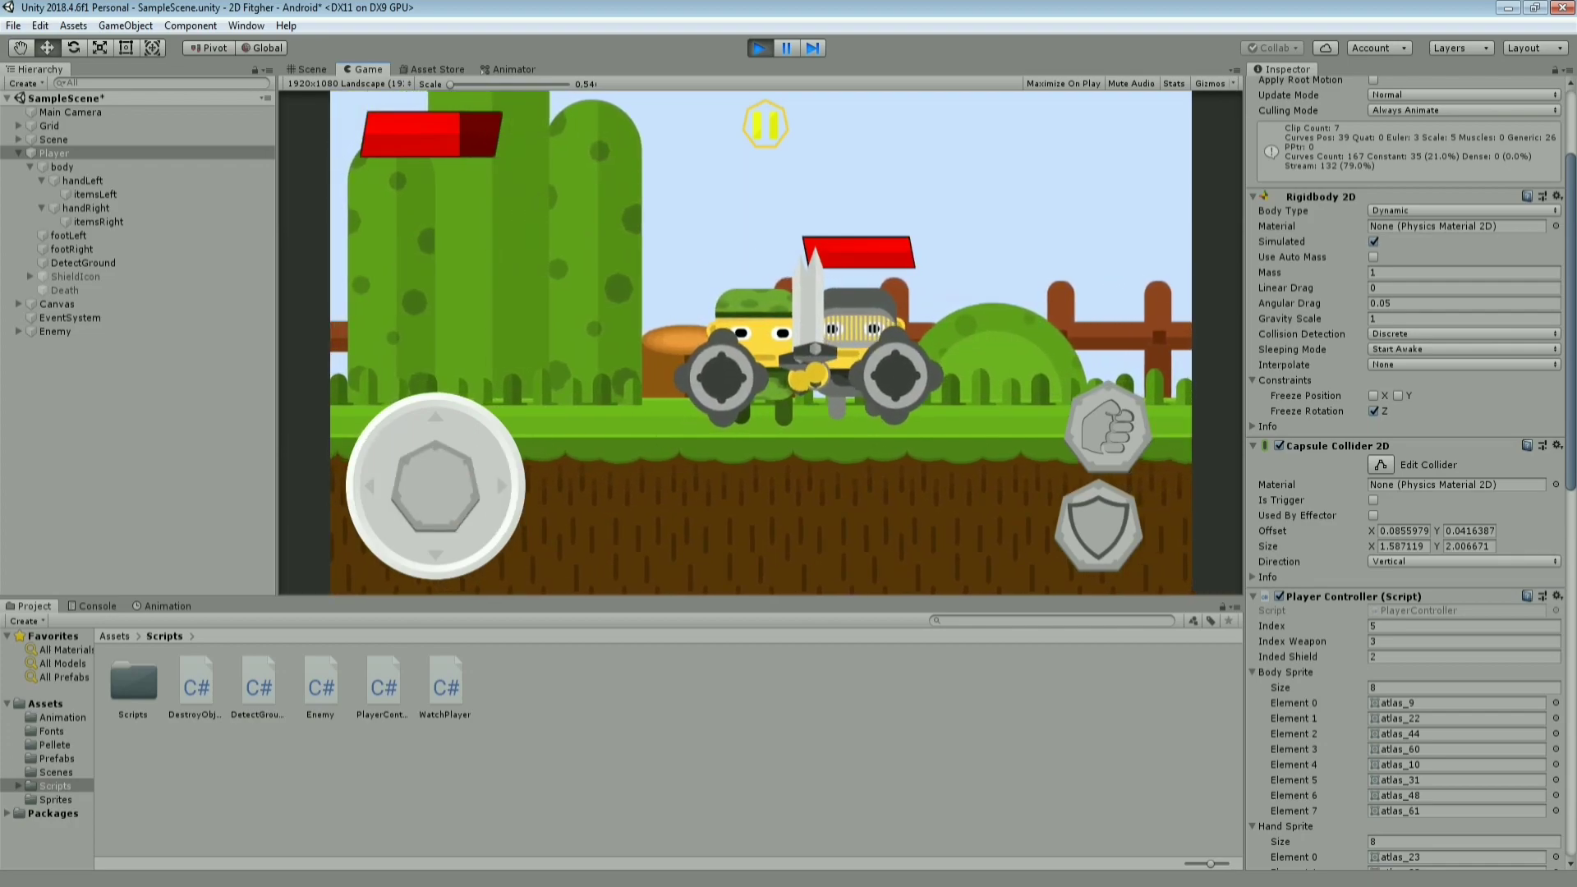
{"action": "mouse_move", "coordinate": [435, 485]}
{"action": "left_mouse_down"}
{"action": "mouse_move", "coordinate": [430, 393]}
{"action": "mouse_move", "coordinate": [520, 458]}
{"action": "left_mouse_up"}
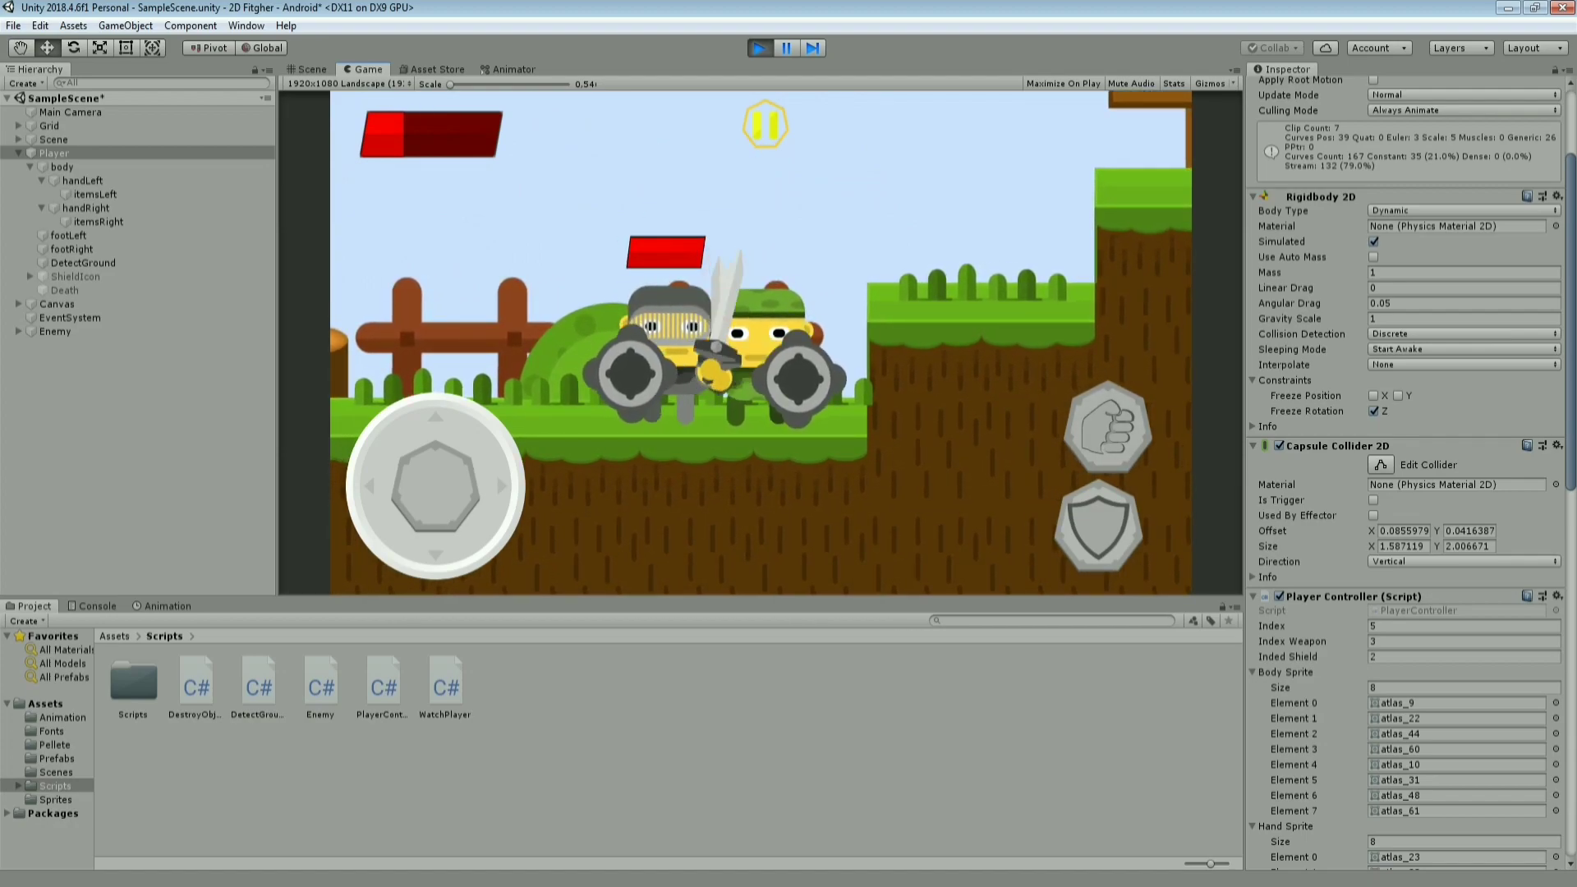
{"action": "key", "text": "ctrl+p"}
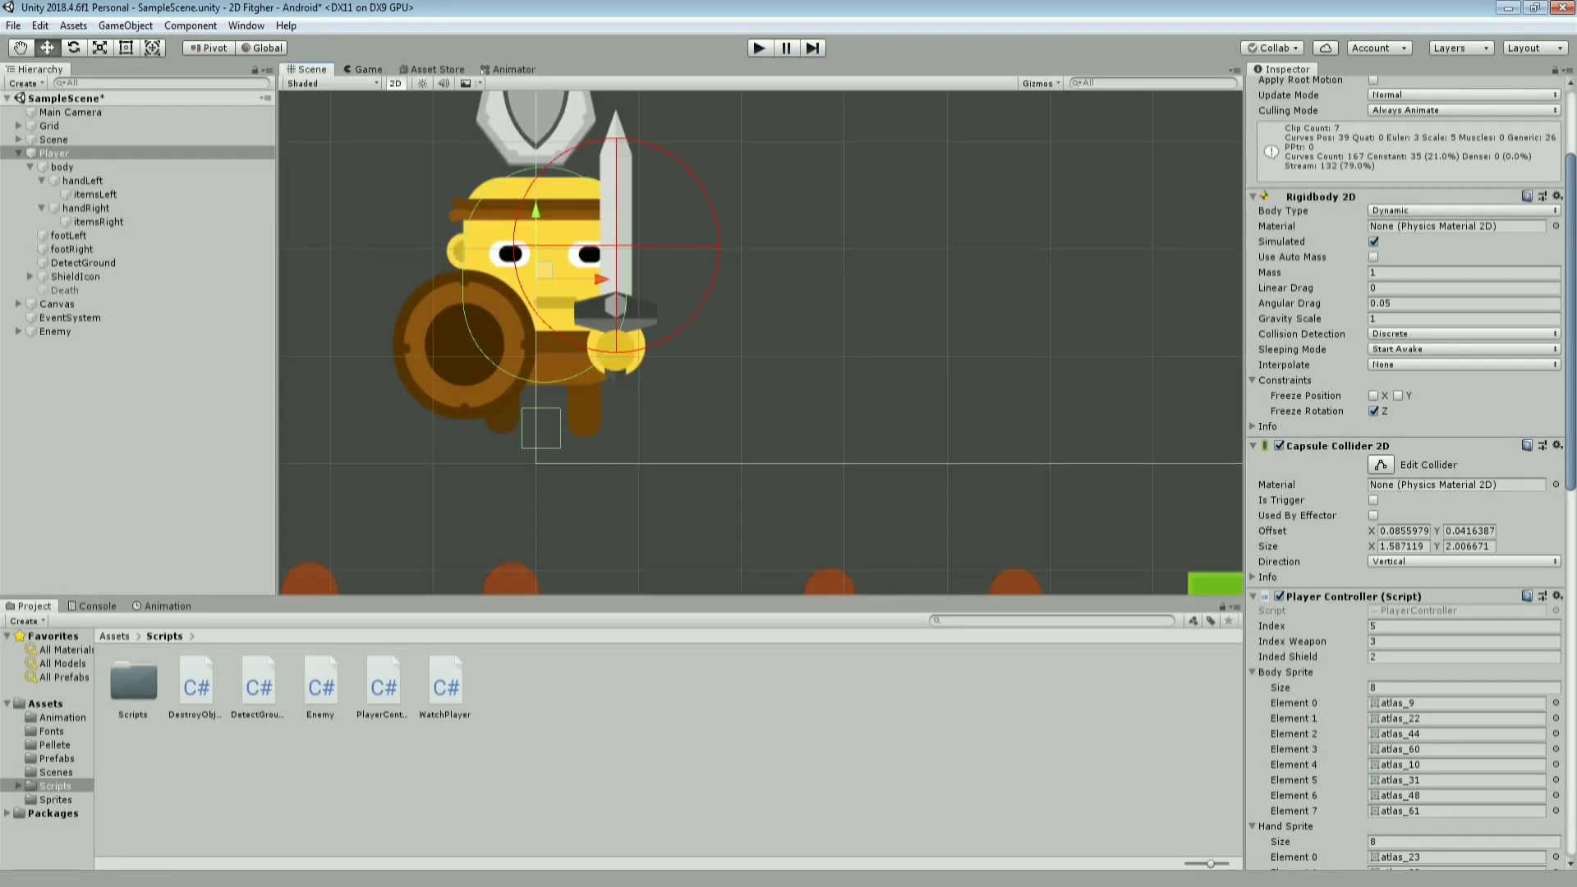
Set Index Weapon to 5 and Inded Shield to 3, then start Play mode
{"action": "left_click", "coordinate": [1462, 642]}
{"action": "type", "text": "5"}
{"action": "key", "text": "Tab"}
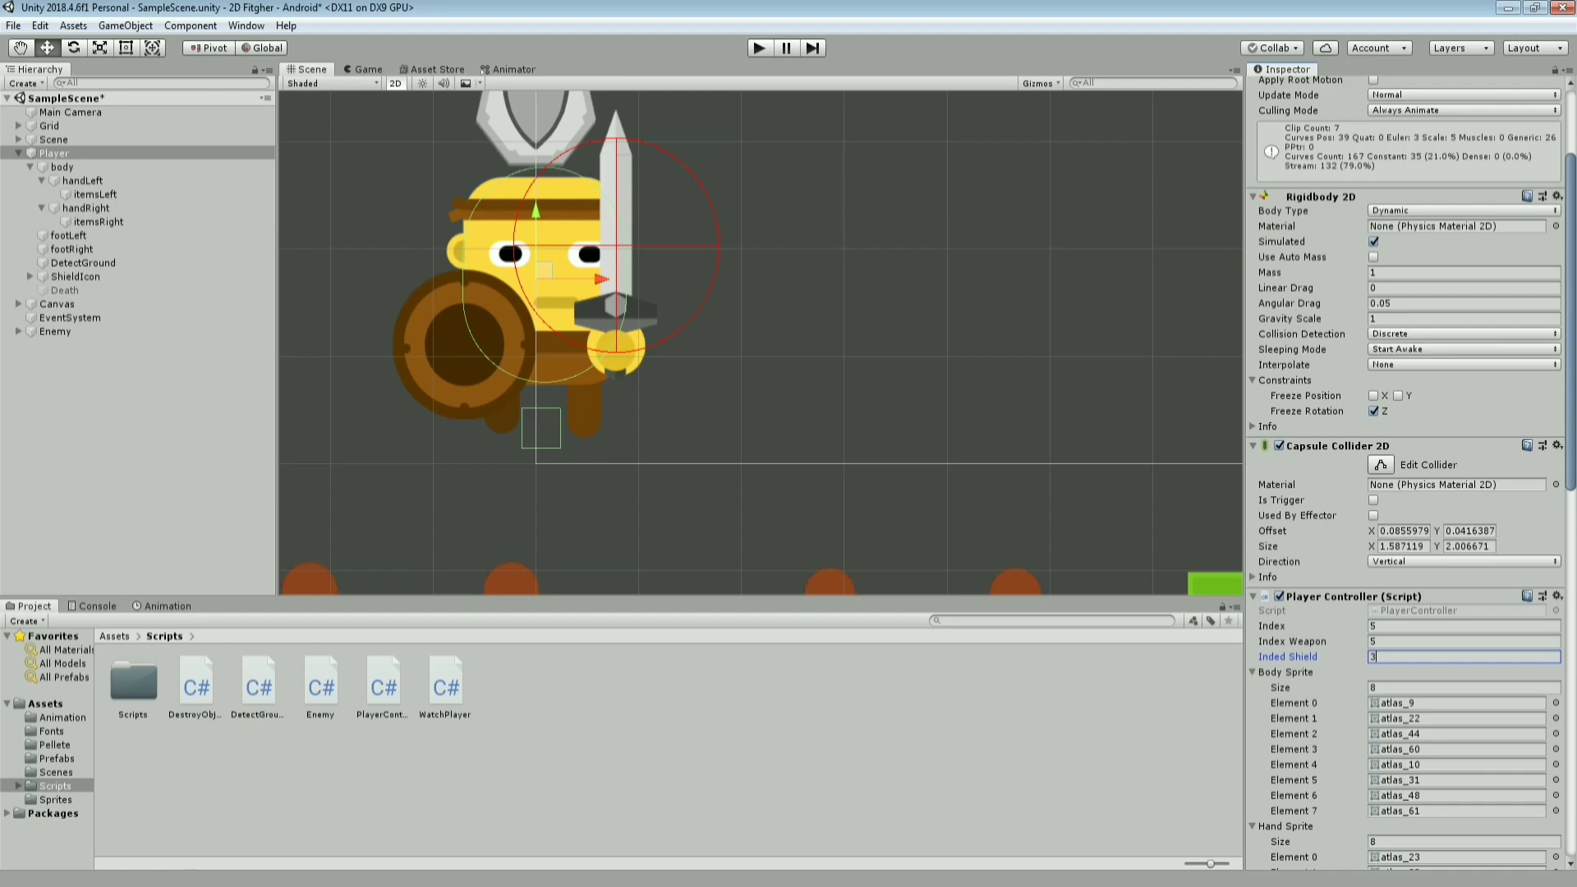
{"action": "key", "text": "ctrl+p"}
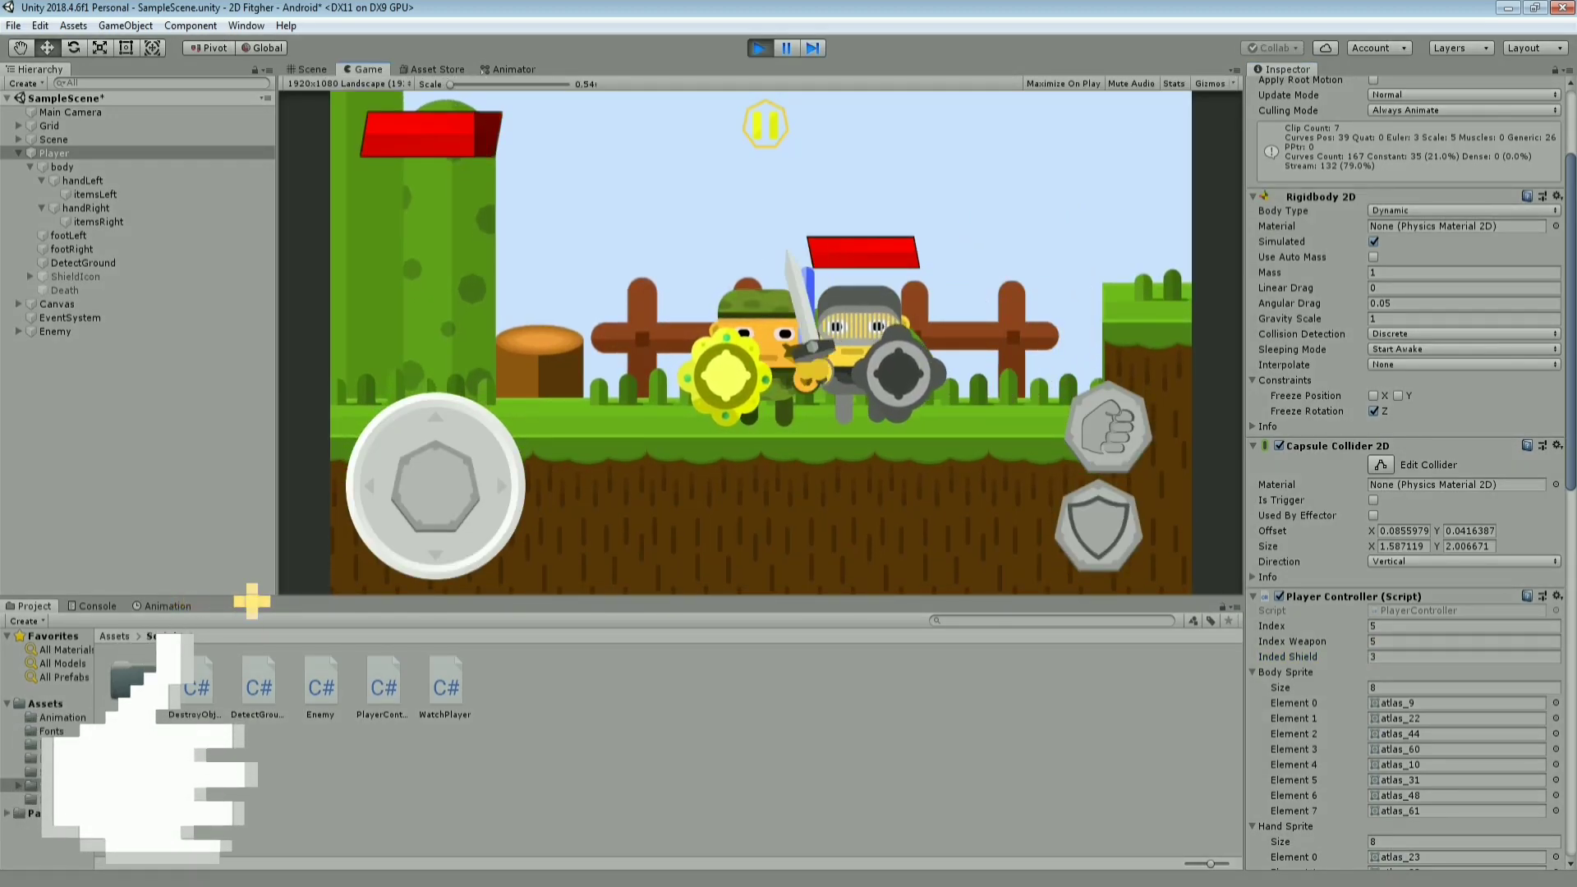
Make the player jump left, attack and raise the shield, then stop the test
{"action": "key", "text": "Left"}
{"action": "key", "text": "Up"}
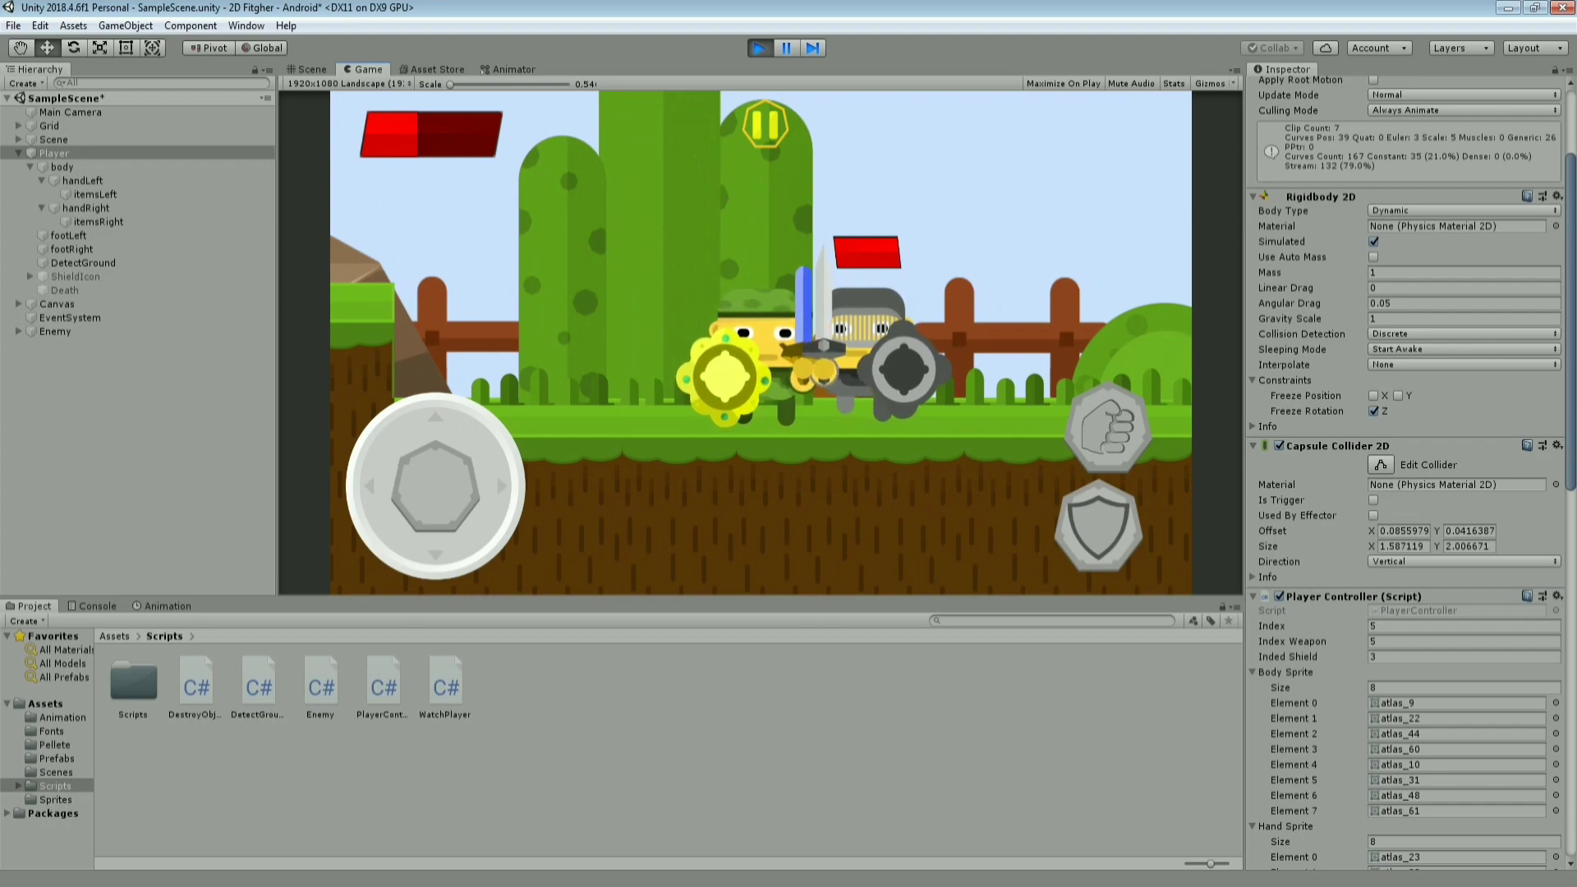
{"action": "key", "text": "x"}
{"action": "key", "text": "c"}
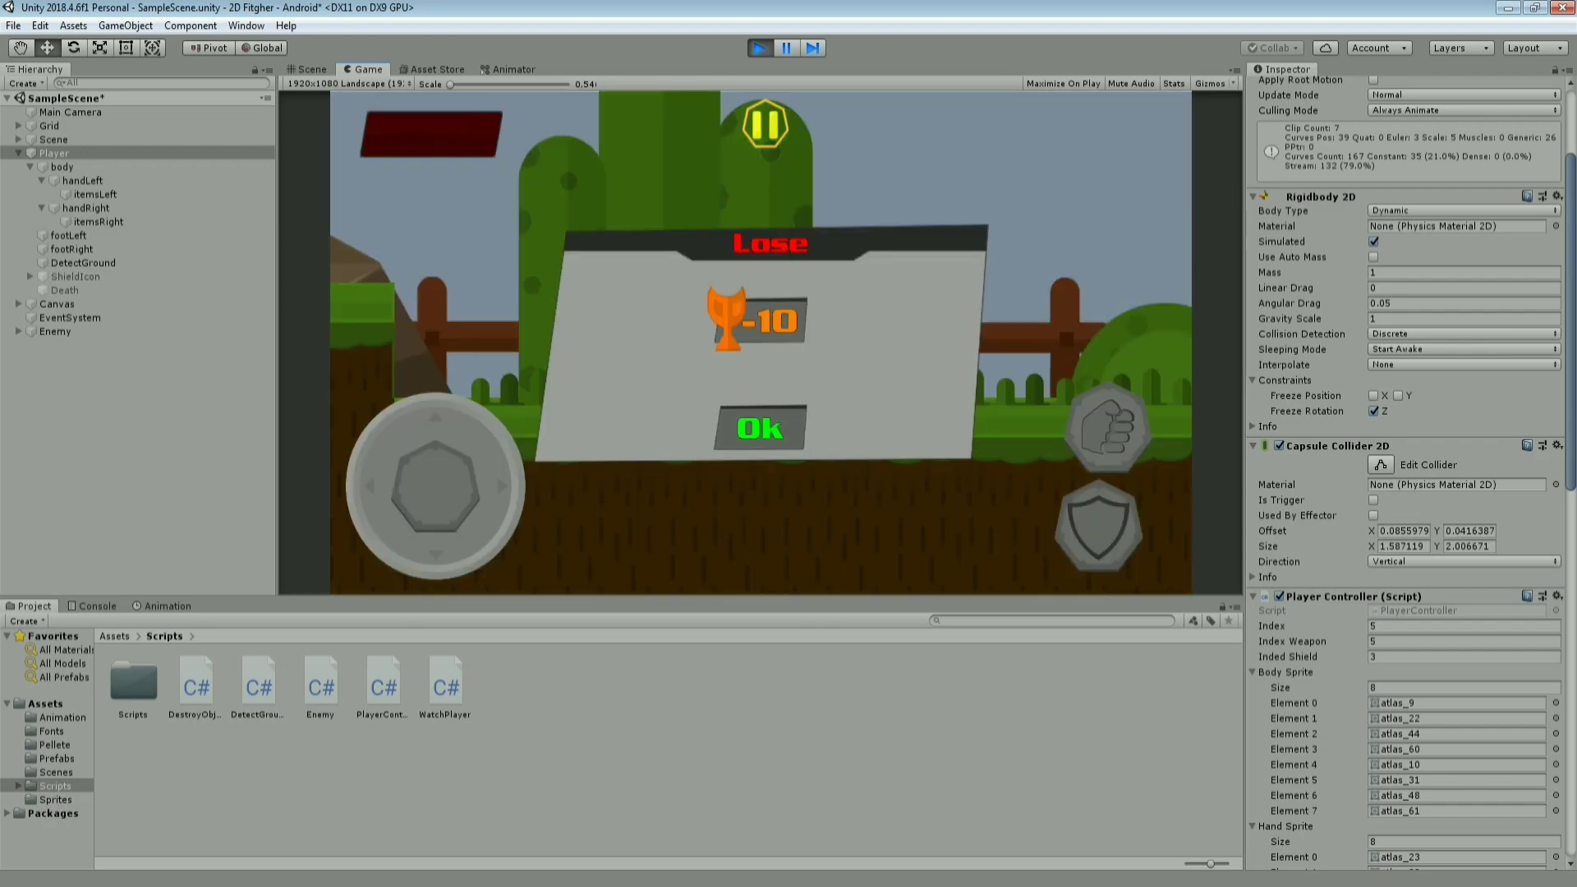
{"action": "key", "text": "ctrl+p"}
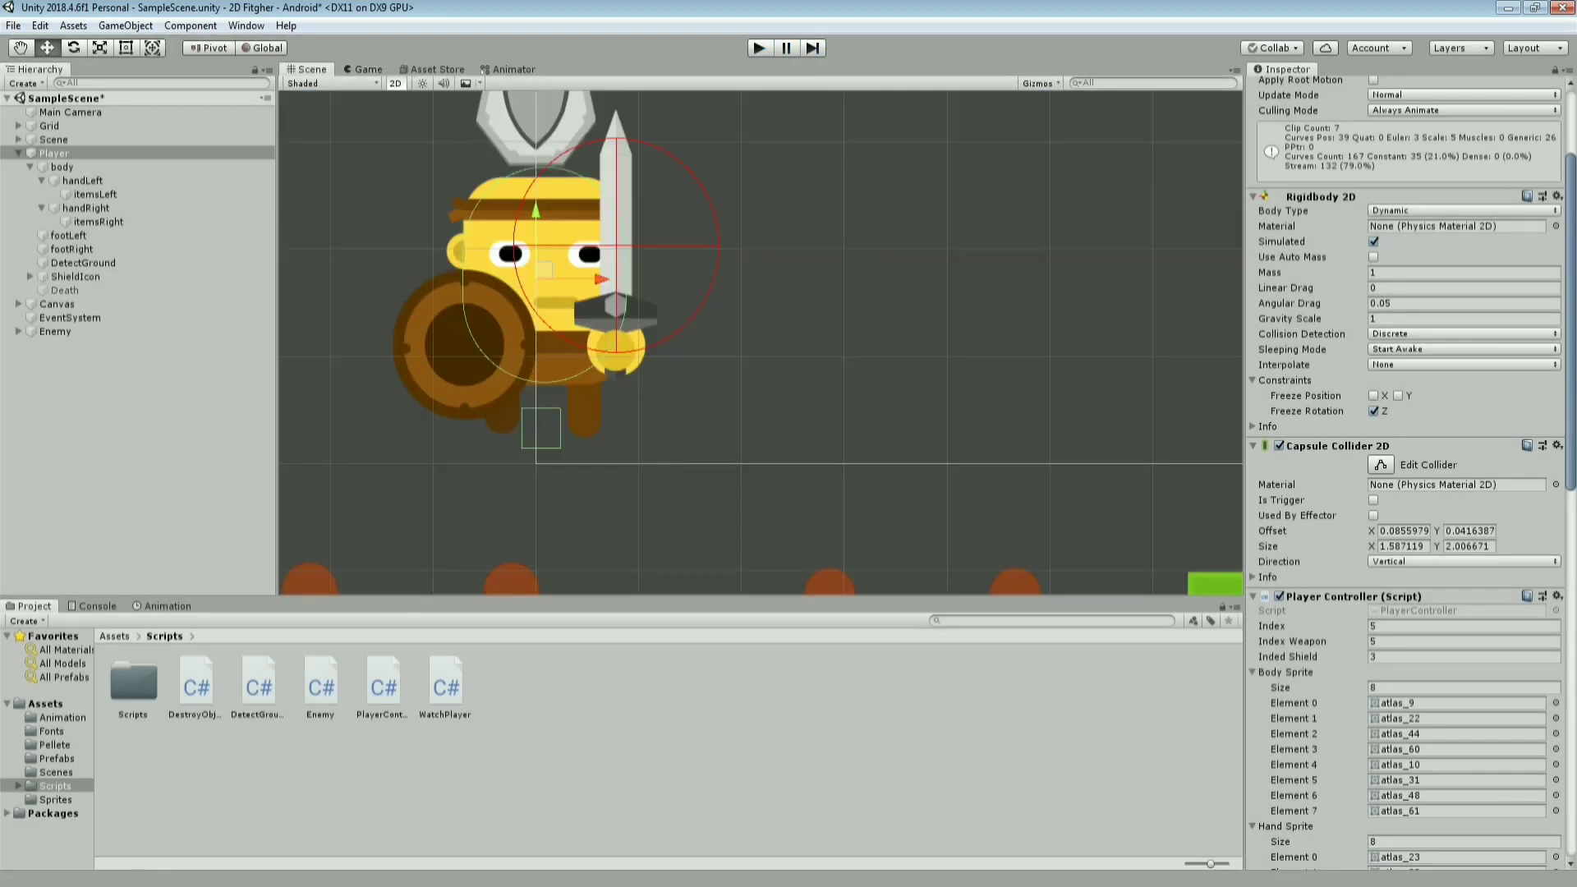
Set the Enemy's Index, Index Weapon and Inded Shield to 3 and start Play mode
{"action": "scroll", "coordinate": [760, 343], "scroll_direction": "down", "scroll_amount": 3}
{"action": "middle_click_drag", "start_coordinate": [761, 343], "coordinate": [441, 273]}
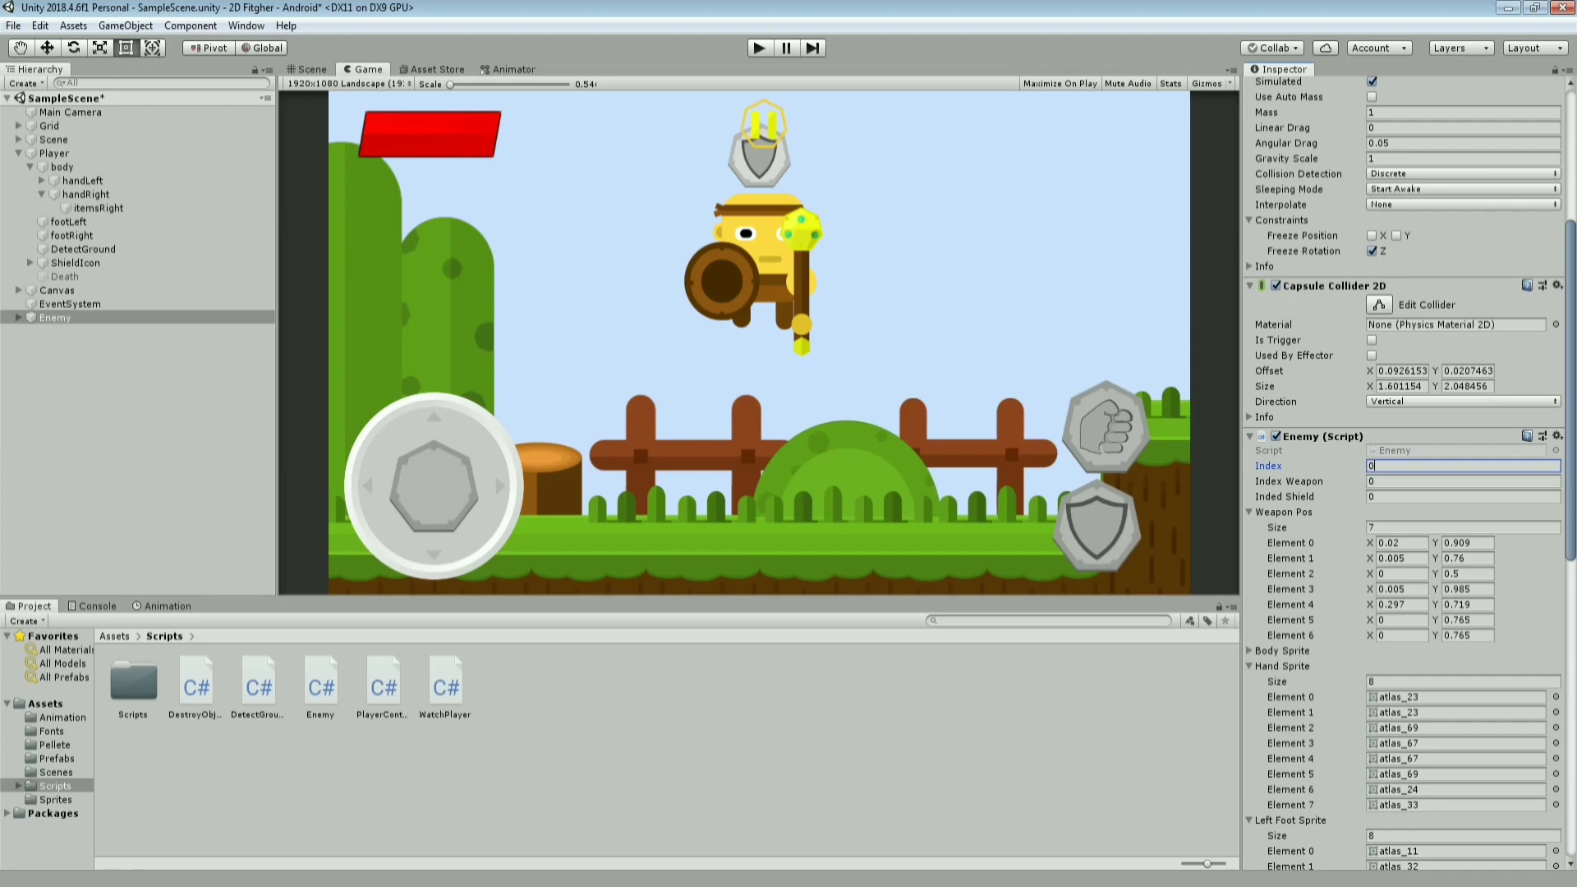
{"action": "type", "text": "3"}
{"action": "left_click", "coordinate": [1462, 481]}
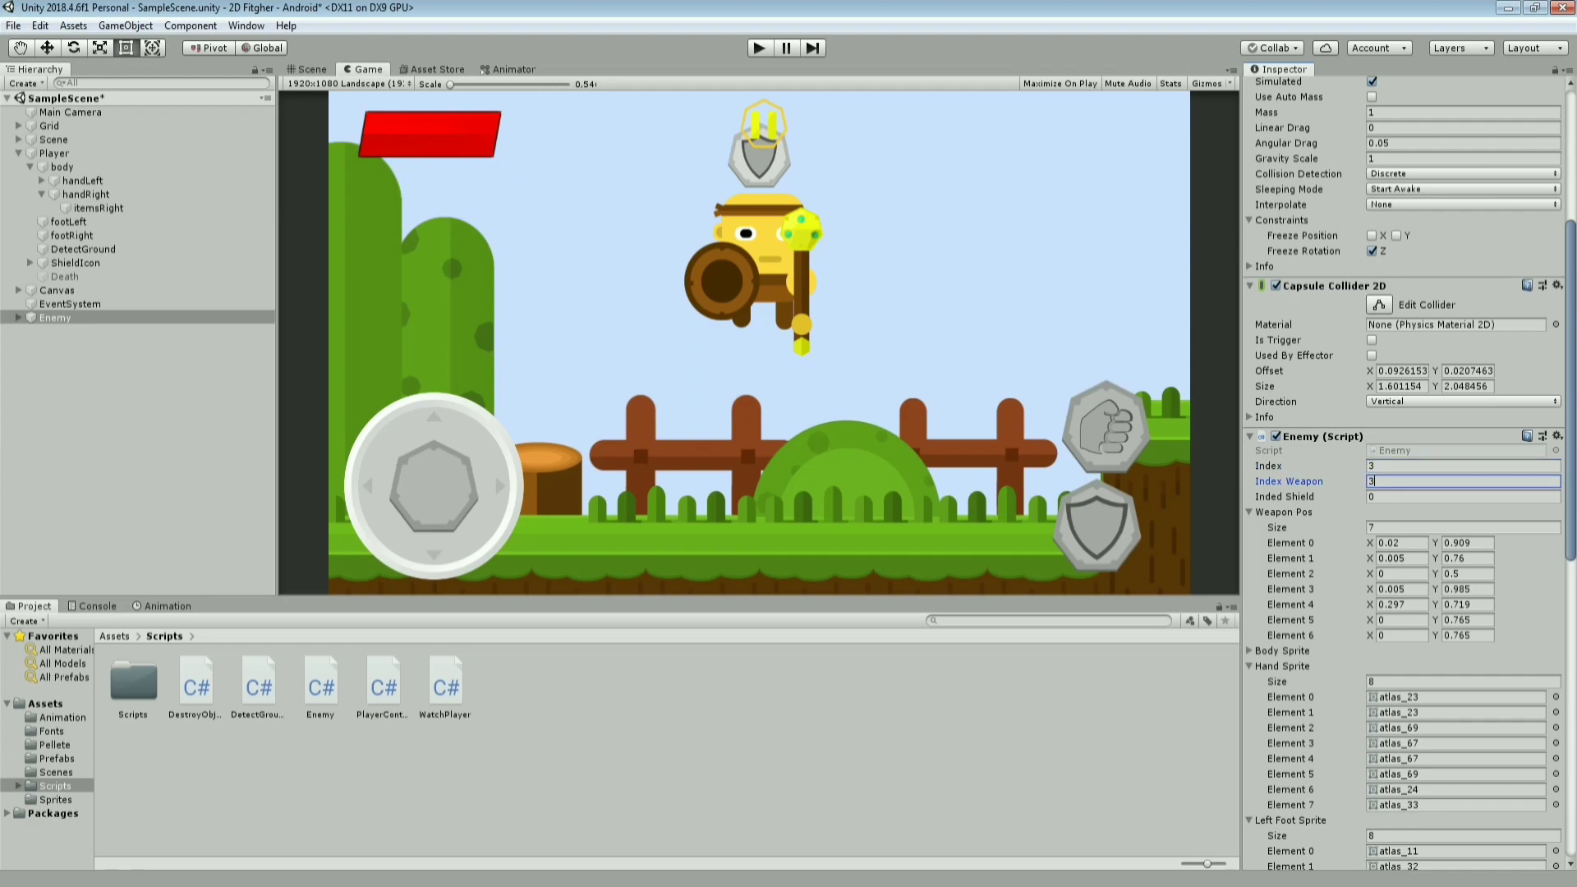
{"action": "left_click", "coordinate": [1462, 496]}
{"action": "type", "text": "3"}
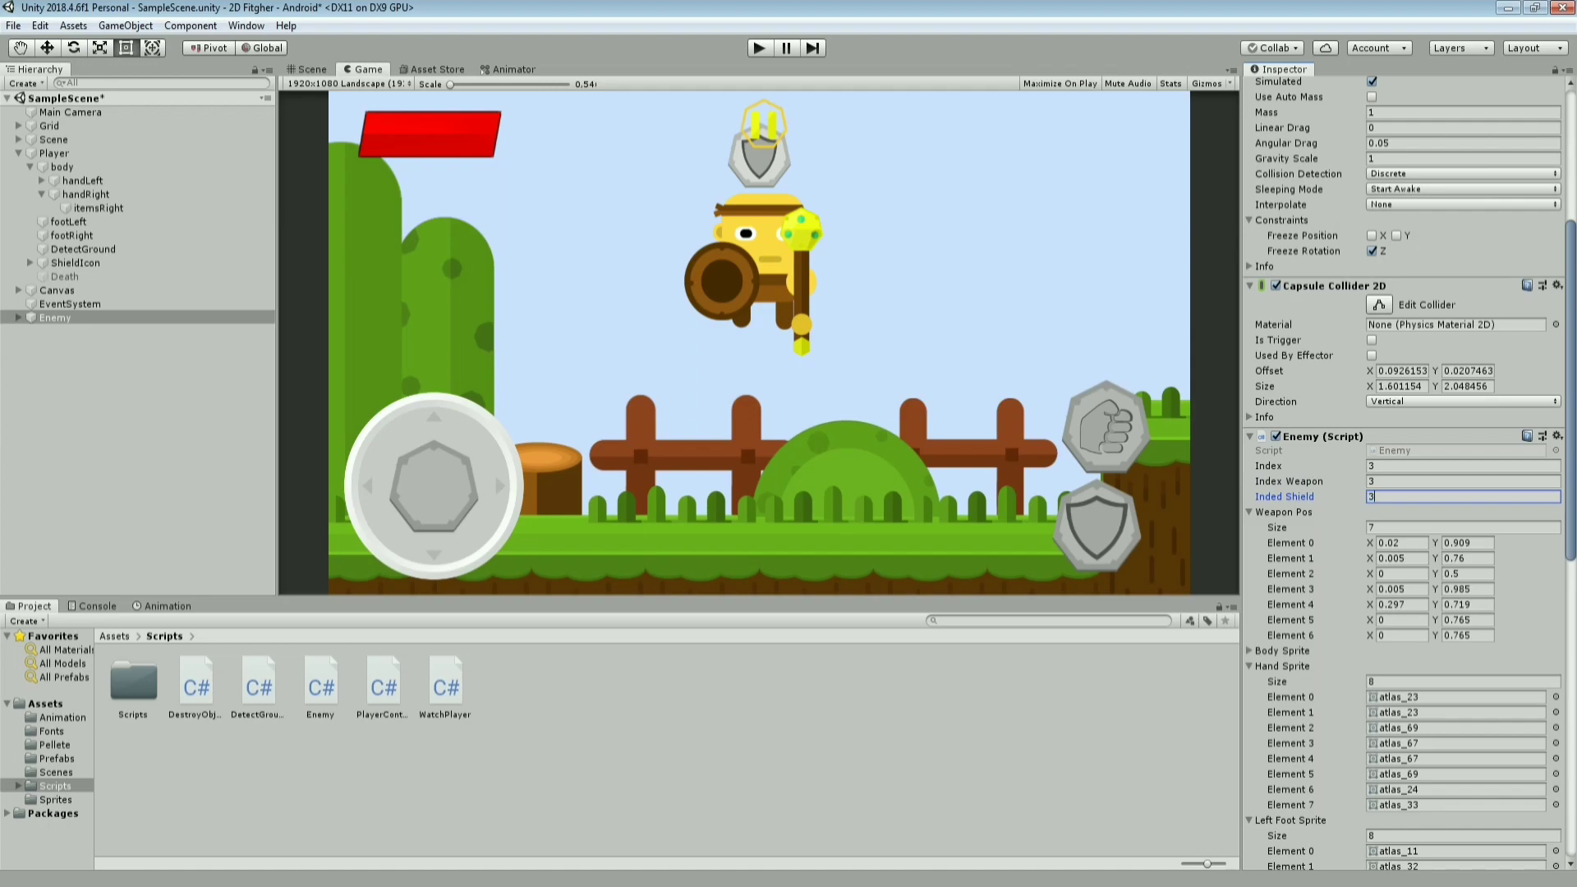
{"action": "key", "text": "ctrl+p"}
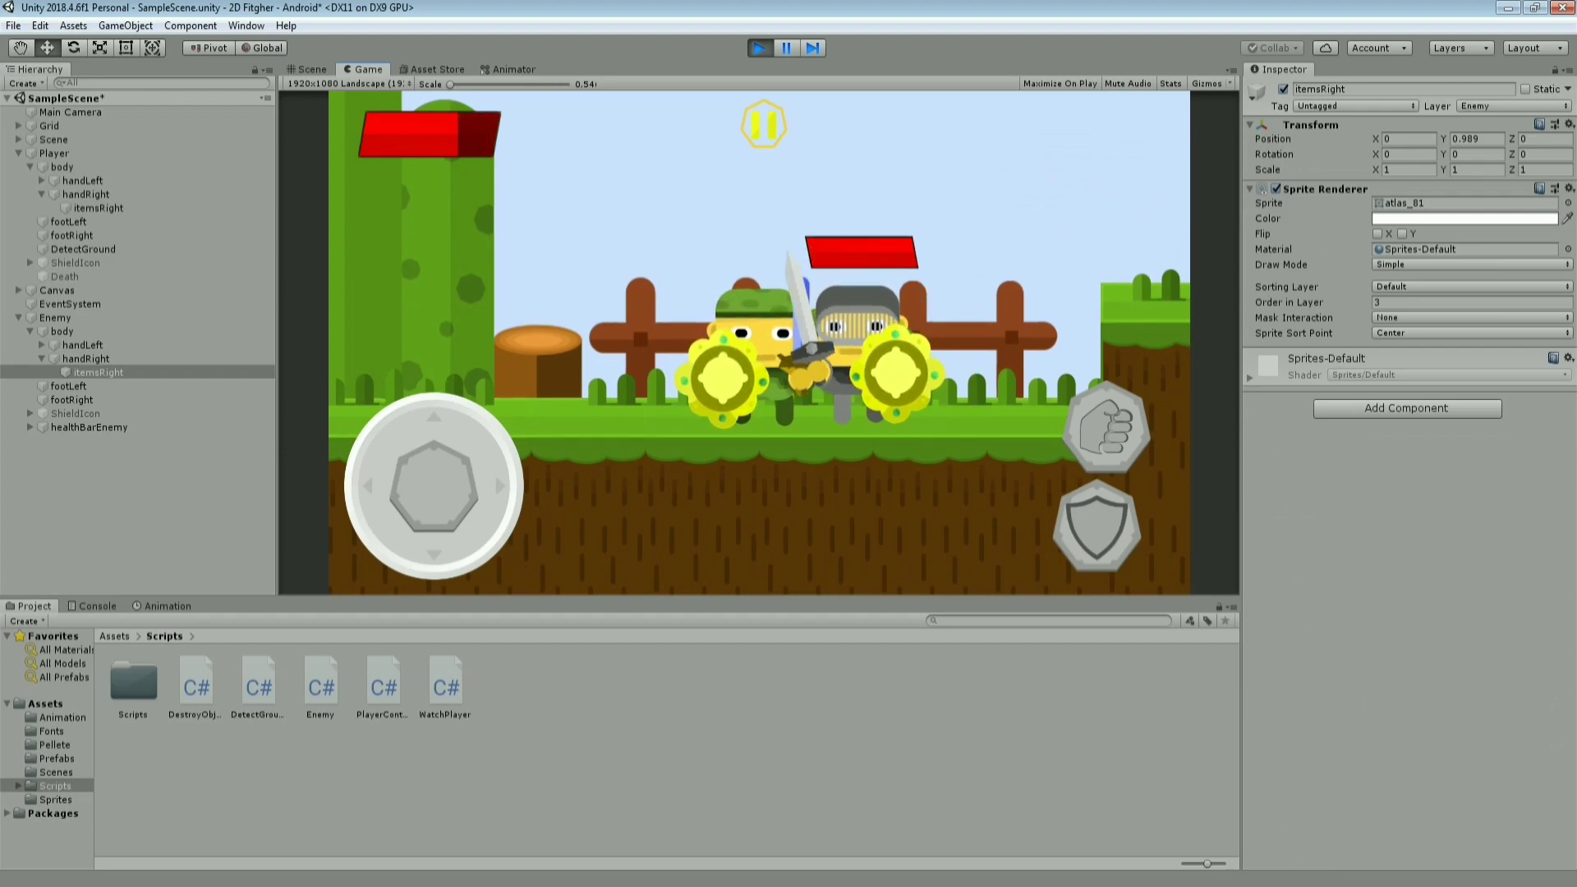
Stop the test, set the Enemy's Index Weapon and Index to 6, and play again
{"action": "left_click_drag", "start_coordinate": [433, 484], "coordinate": [521, 484]}
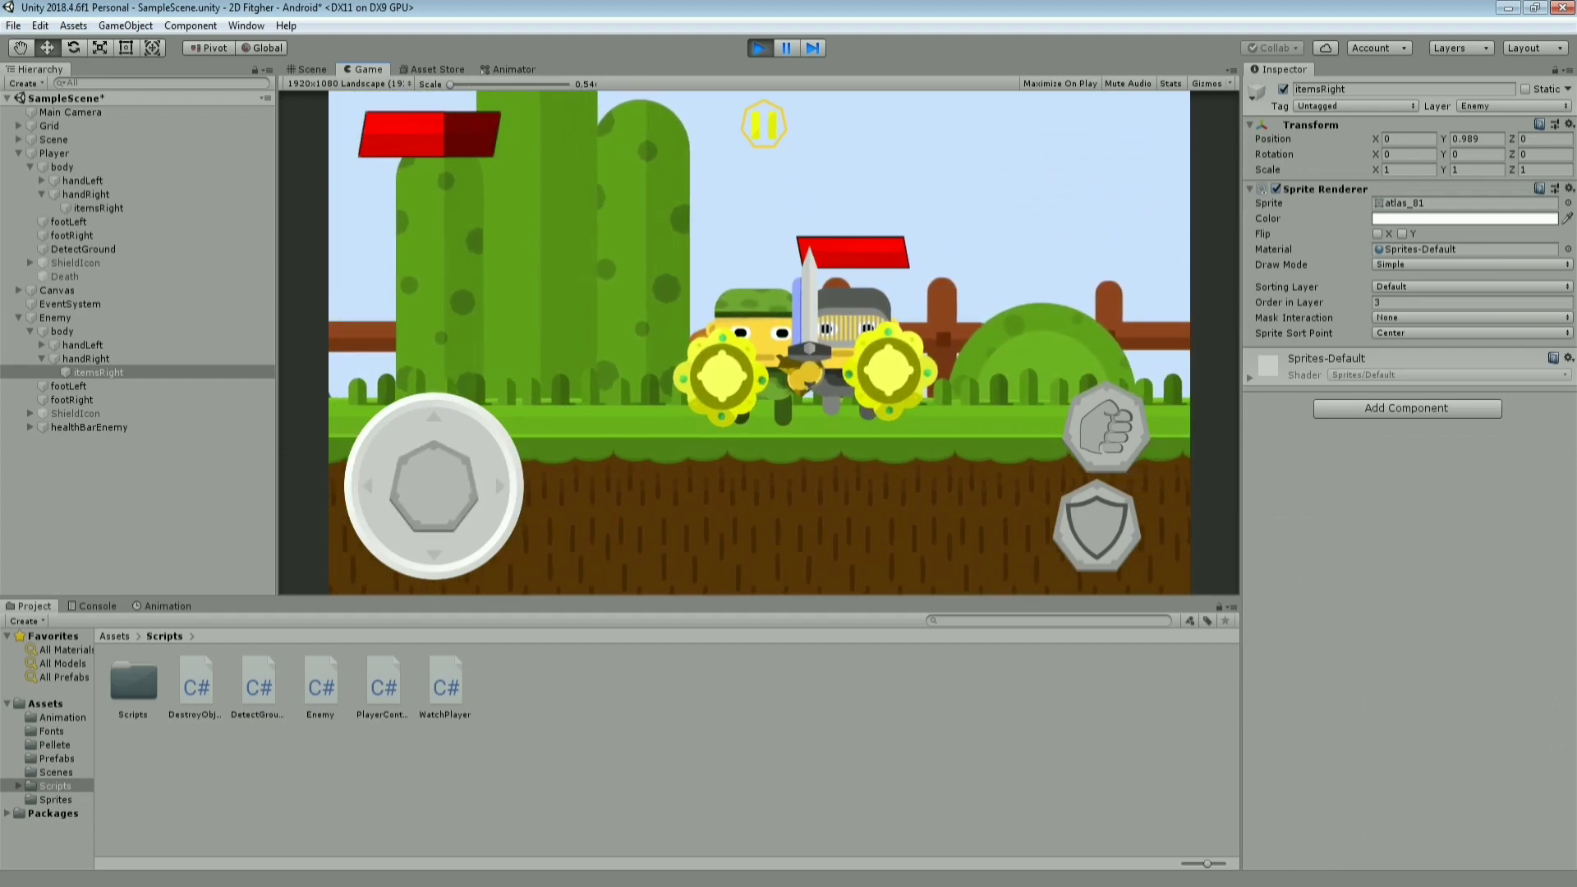
{"action": "key", "text": "ctrl+p"}
{"action": "left_click", "coordinate": [54, 317]}
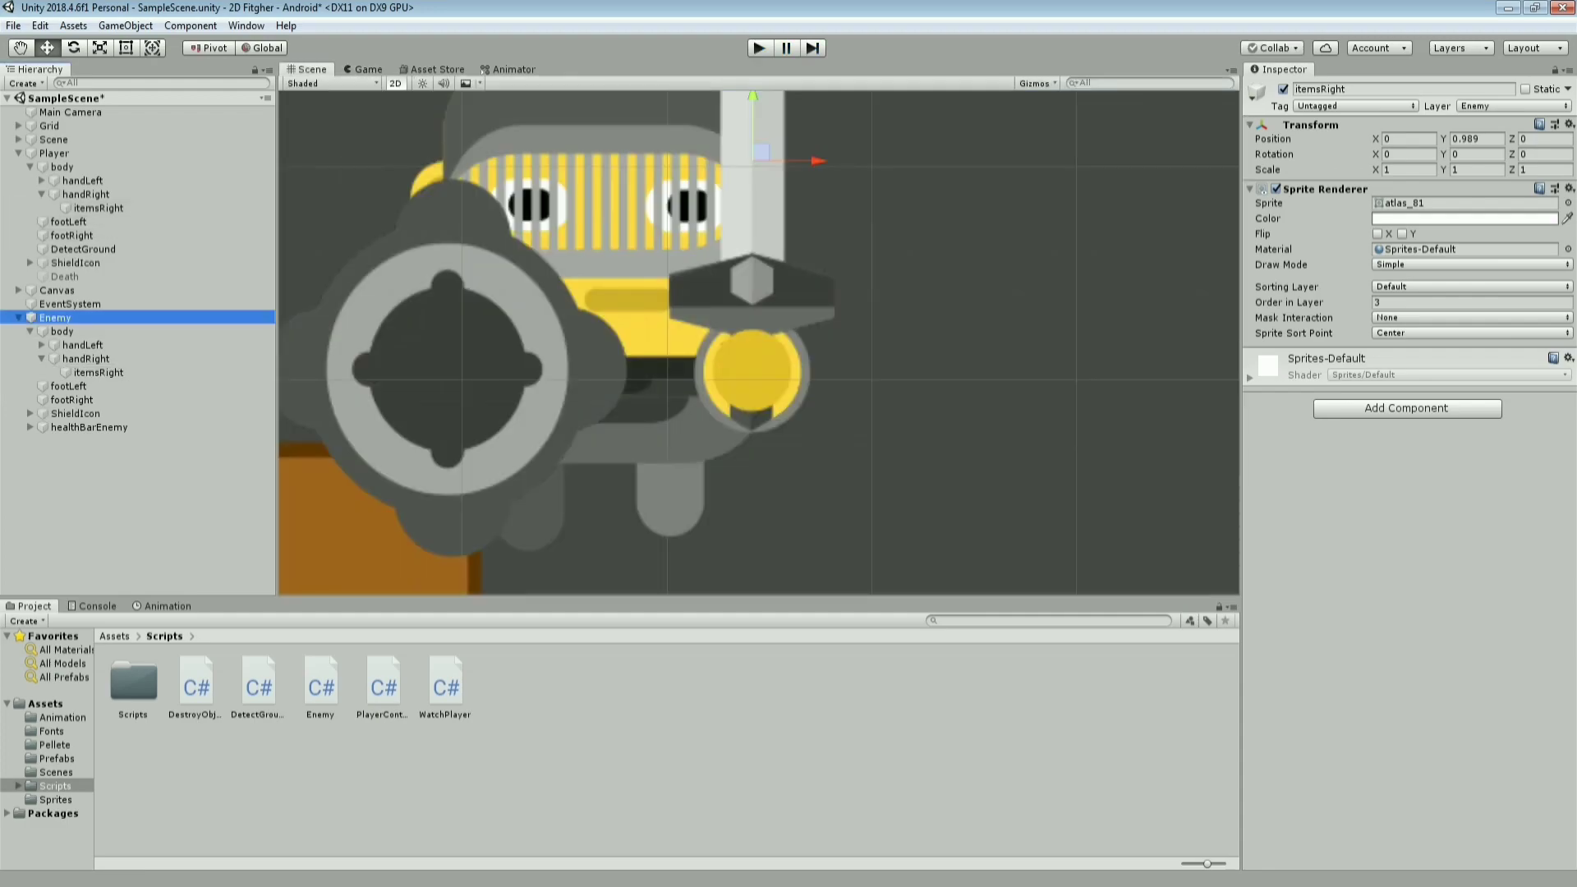
{"action": "scroll", "coordinate": [1409, 476], "scroll_direction": "down", "scroll_amount": 3}
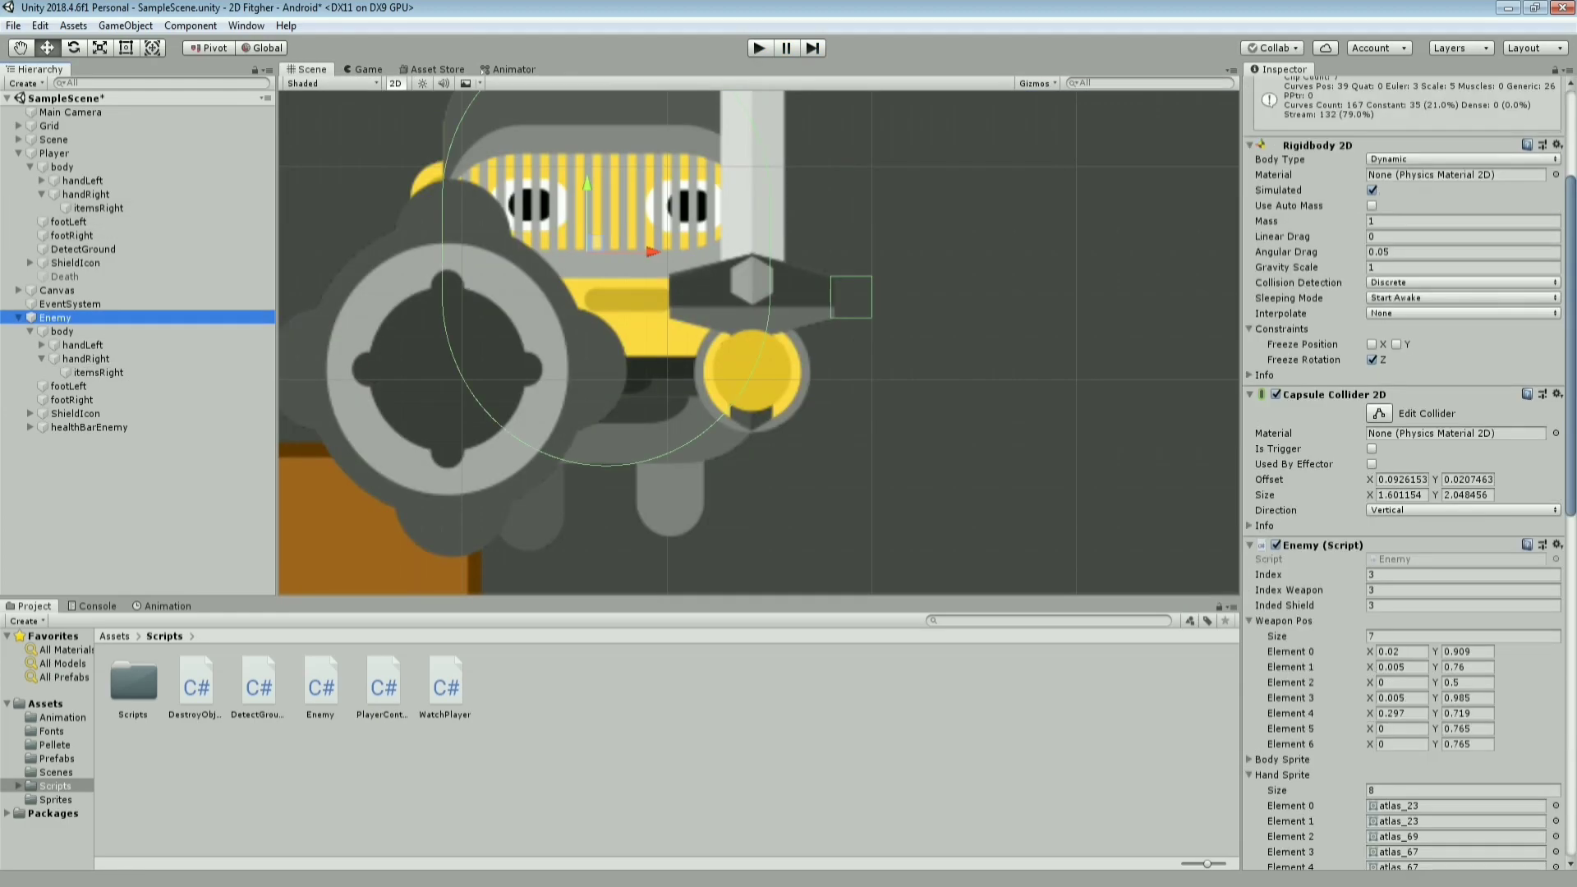
{"action": "left_click", "coordinate": [1461, 590]}
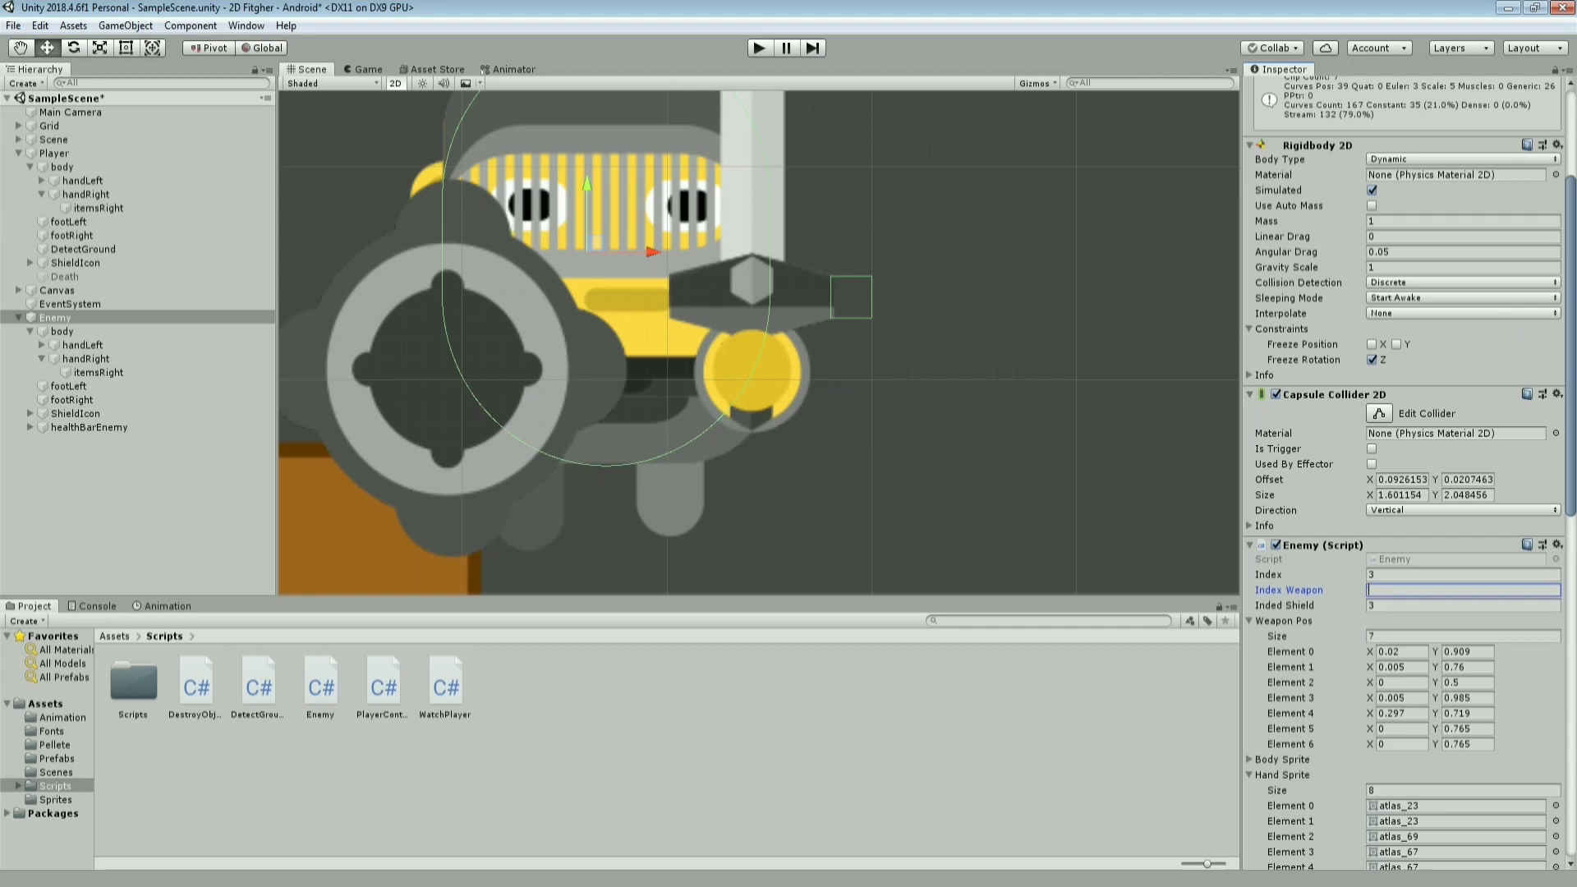
{"action": "type", "text": "6"}
{"action": "left_click", "coordinate": [1462, 574]}
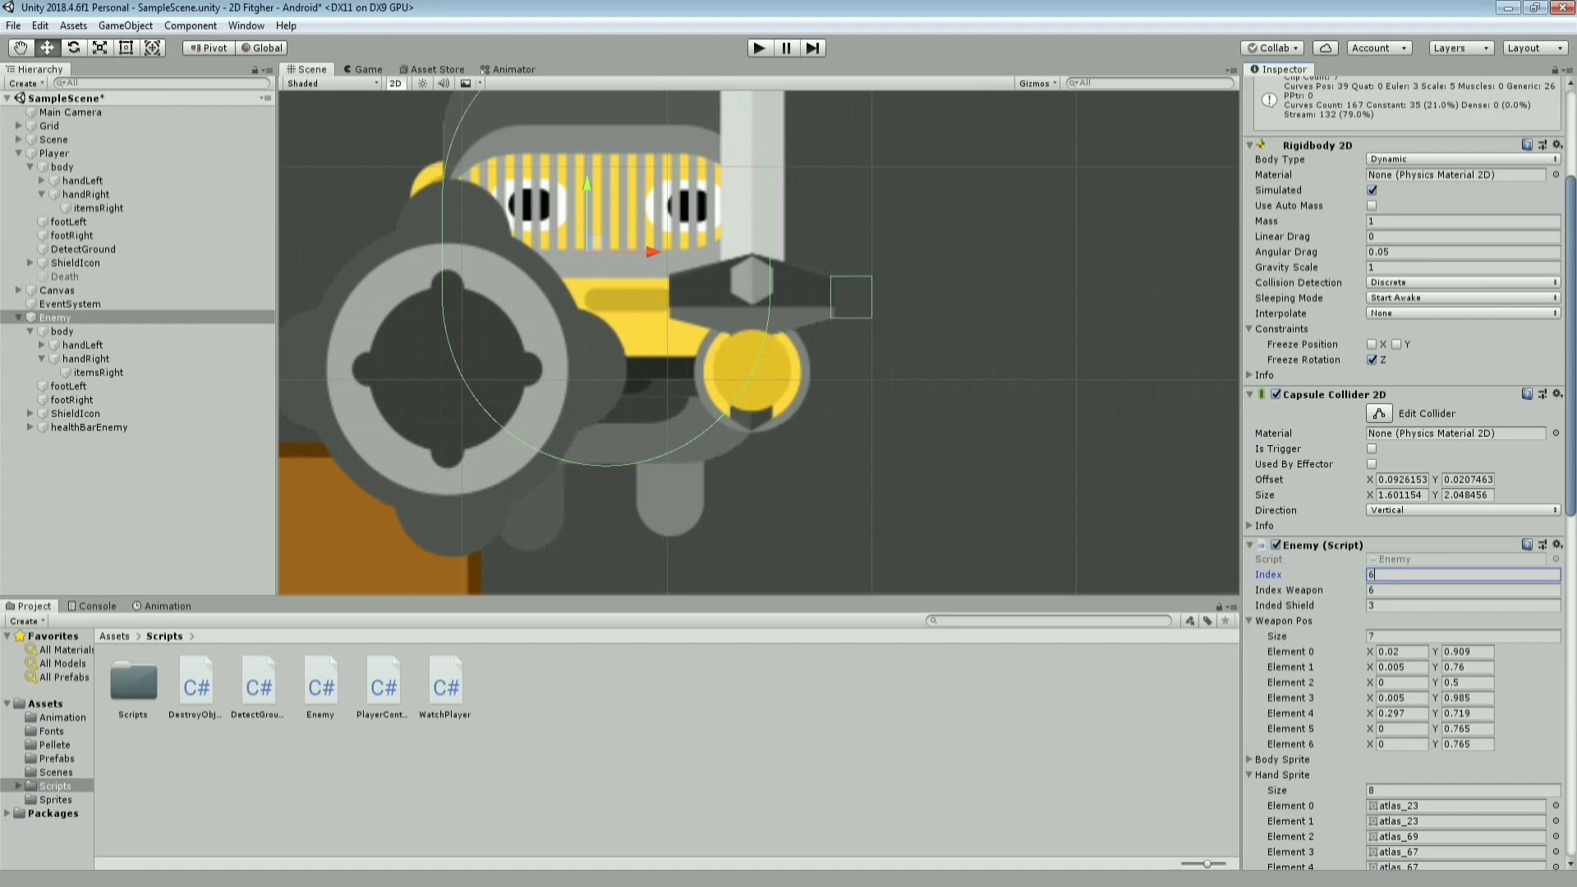
{"action": "key", "text": "ctrl+p"}
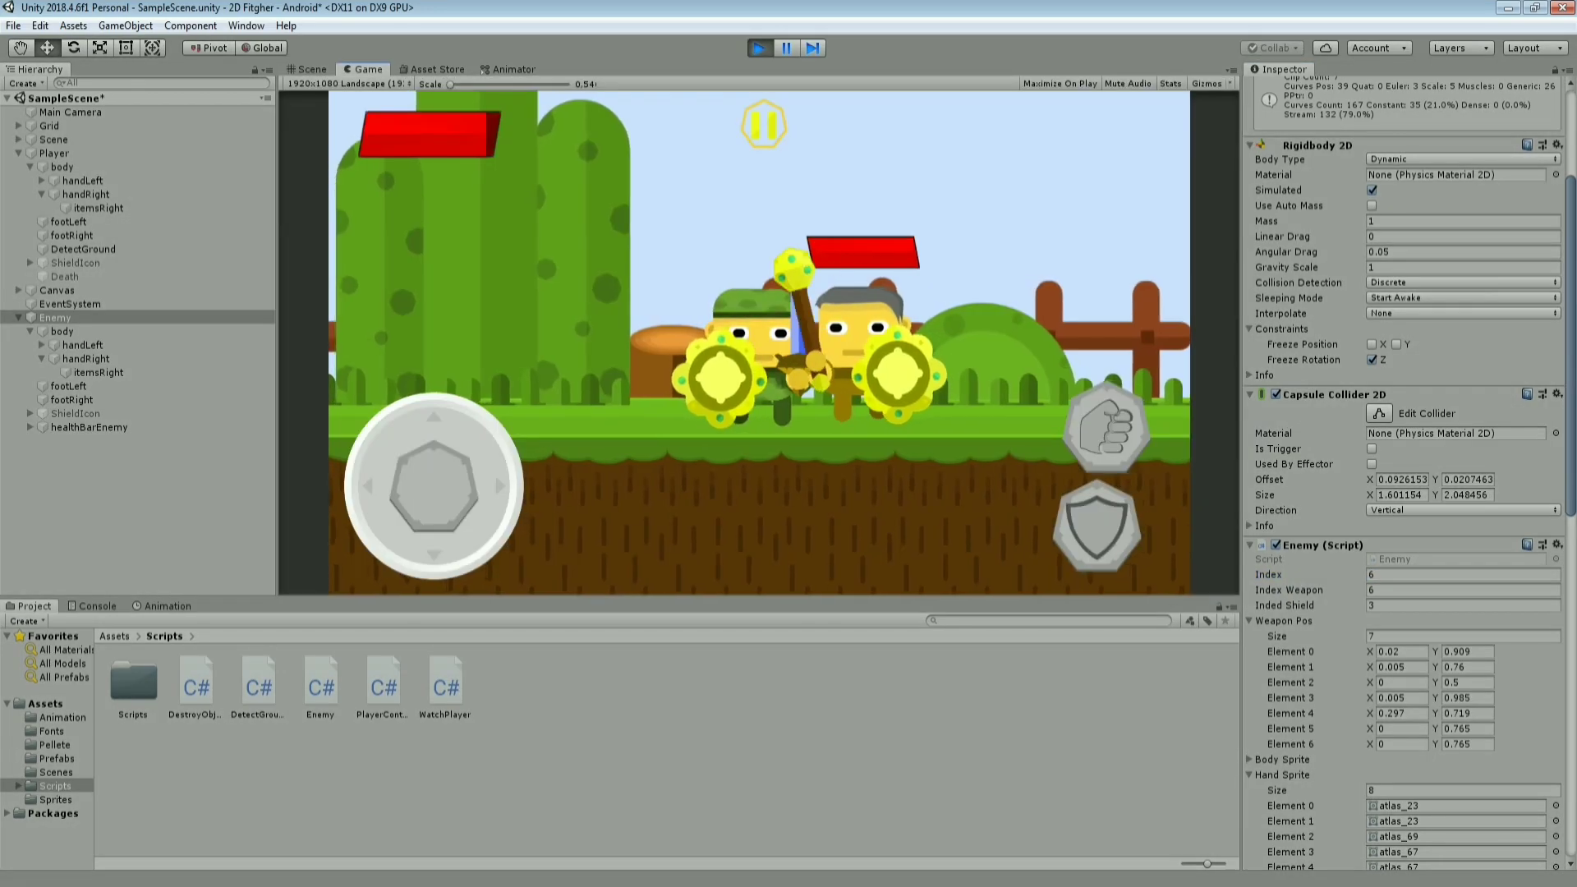
Walk the player left and right beside the Enemy, then jump off the platform to the left
{"action": "left_click_drag", "start_coordinate": [384, 491], "coordinate": [371, 483]}
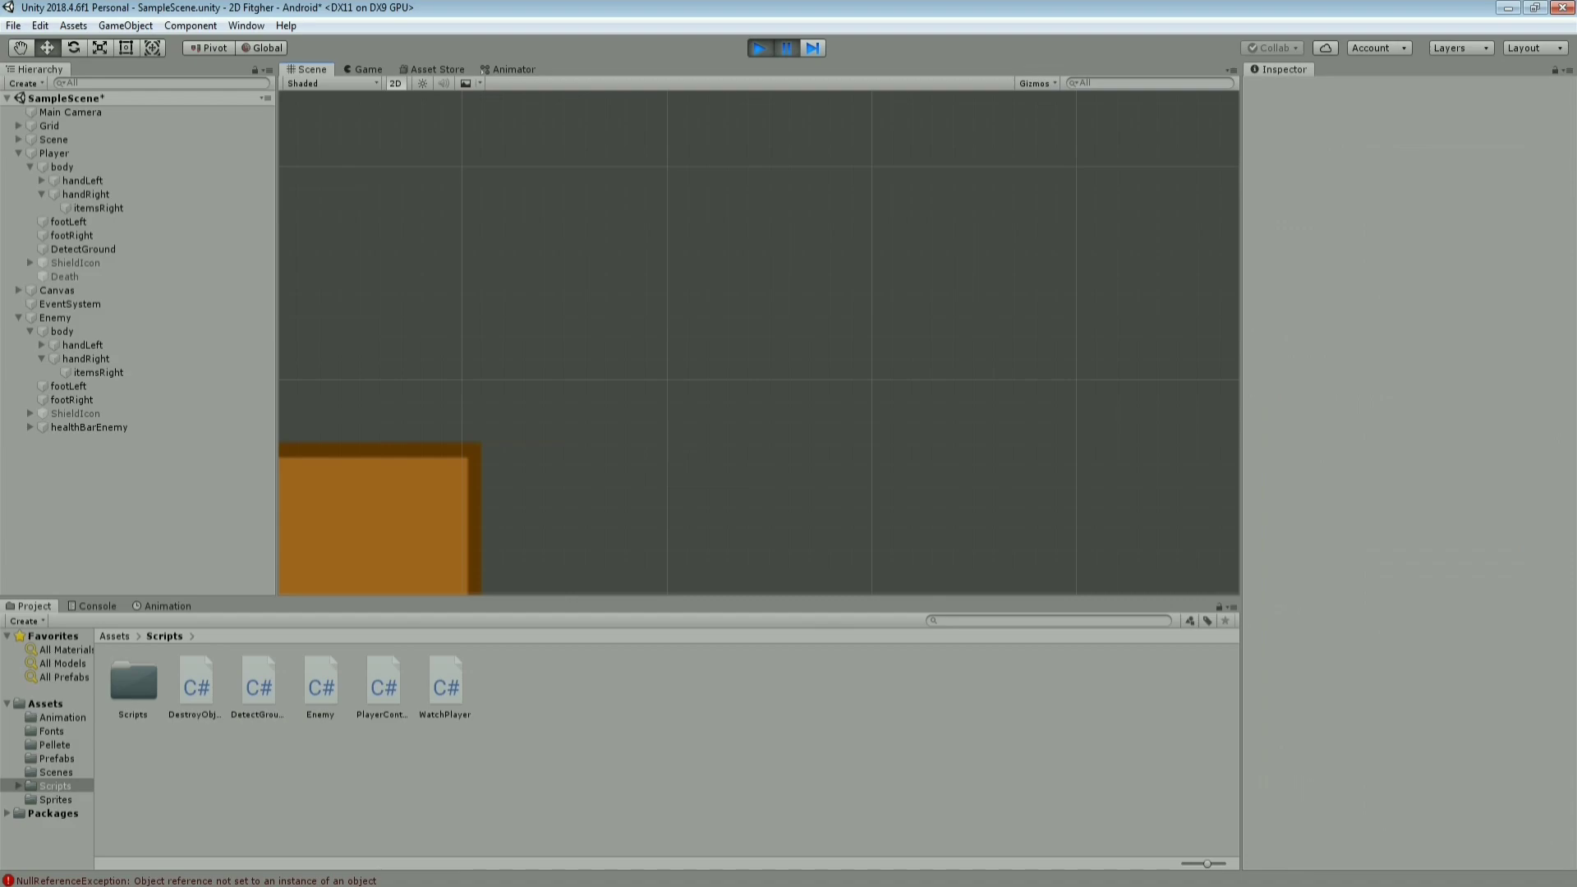
{"action": "left_click", "coordinate": [786, 47]}
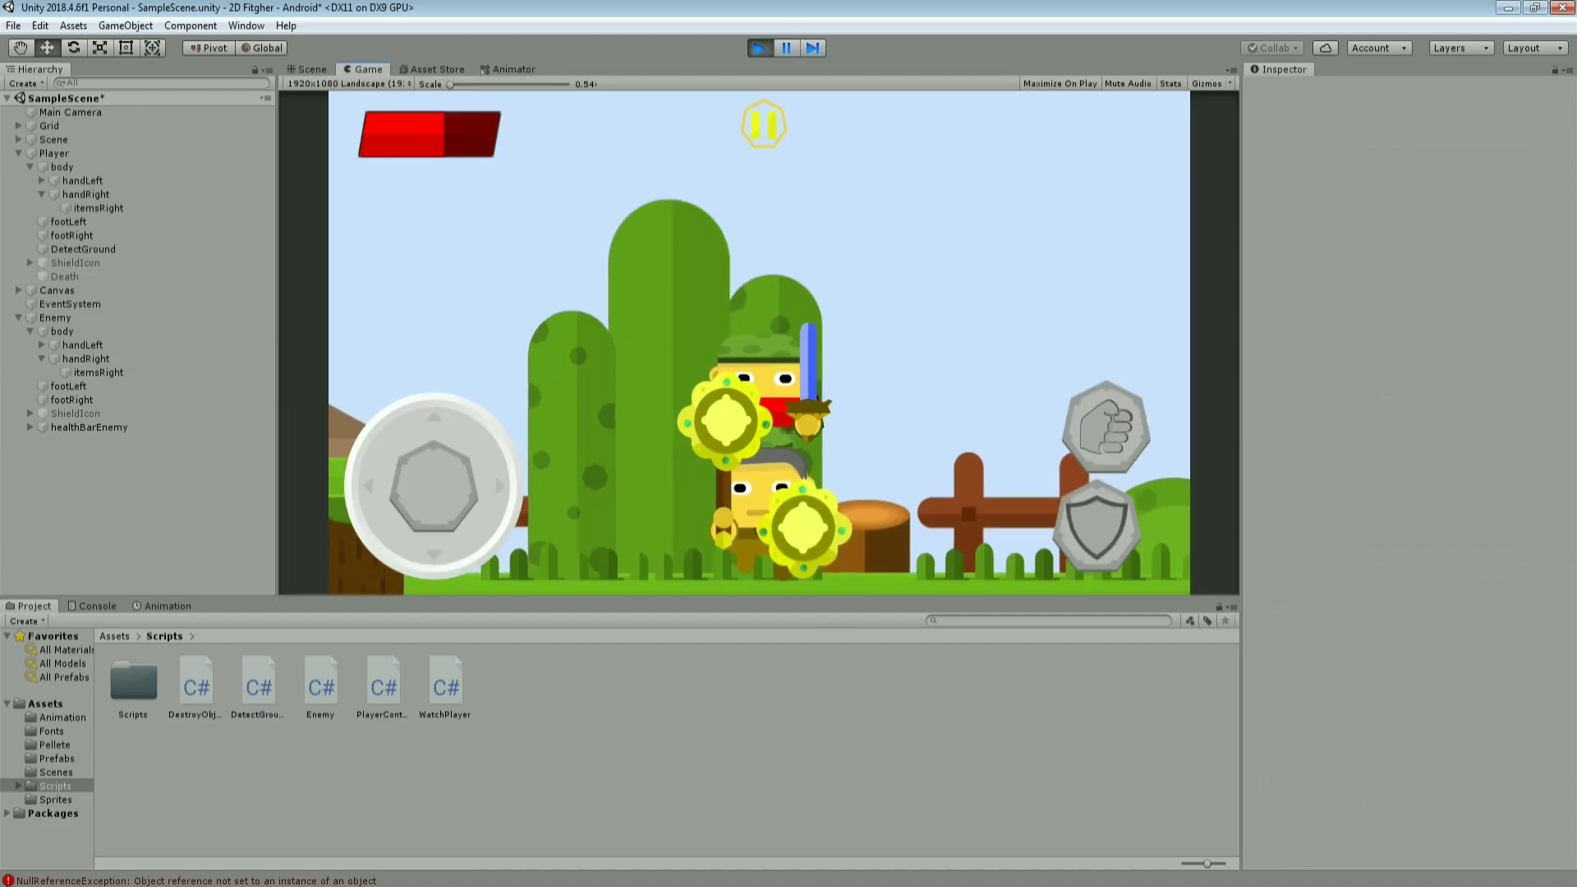
{"action": "mouse_move", "coordinate": [434, 485]}
{"action": "left_mouse_down"}
{"action": "mouse_move", "coordinate": [523, 485]}
{"action": "mouse_move", "coordinate": [509, 435]}
{"action": "left_mouse_up"}
{"action": "mouse_move", "coordinate": [434, 485]}
{"action": "left_mouse_down"}
{"action": "mouse_move", "coordinate": [357, 489]}
{"action": "mouse_move", "coordinate": [492, 469]}
{"action": "left_mouse_up"}
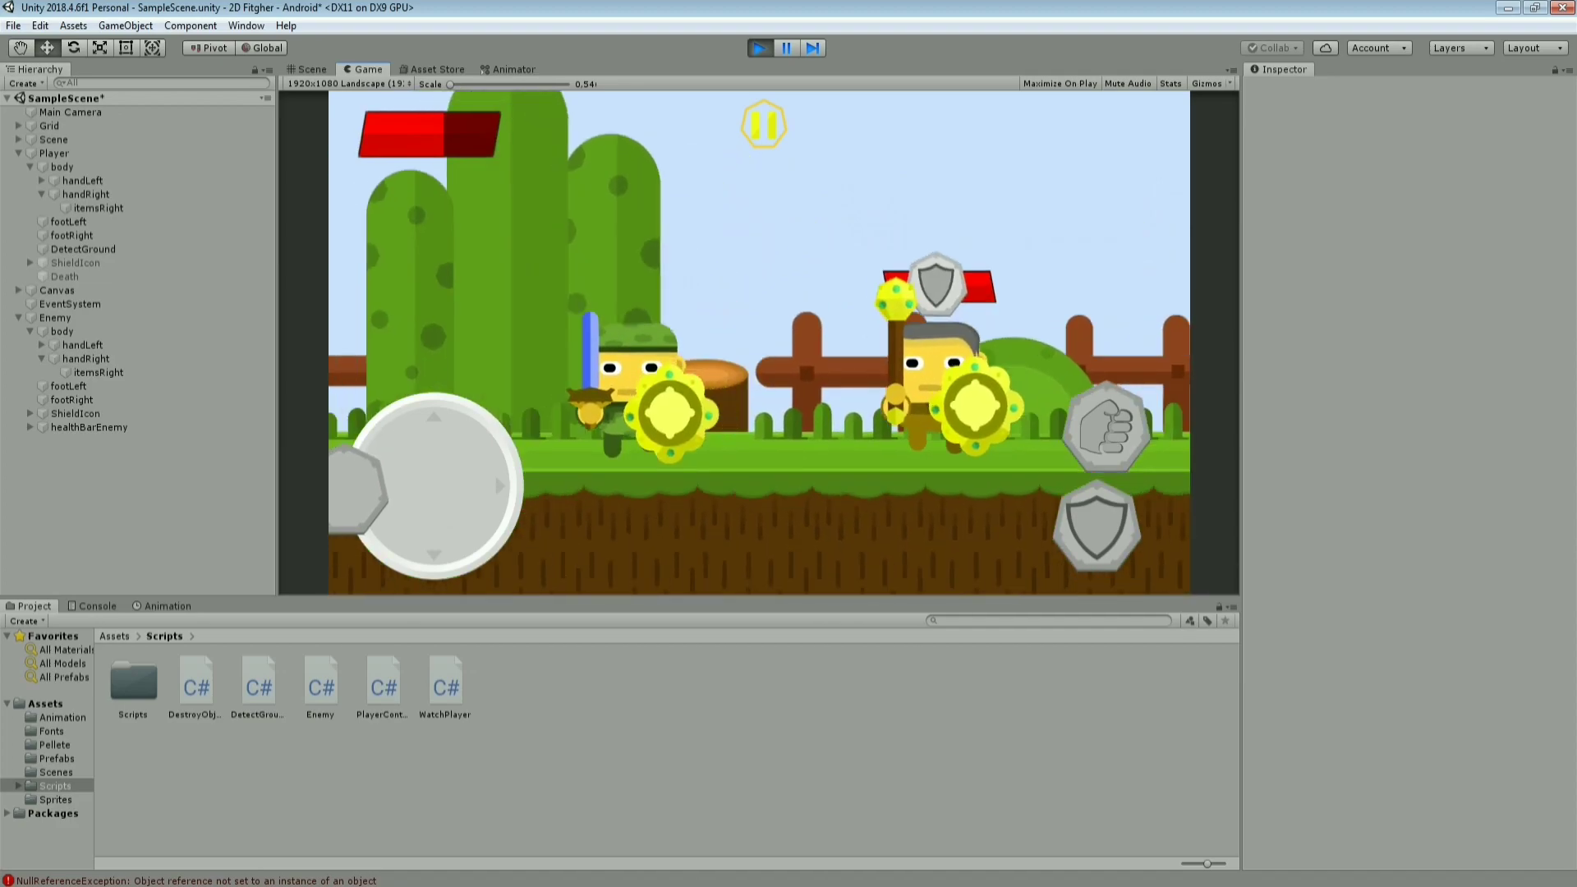